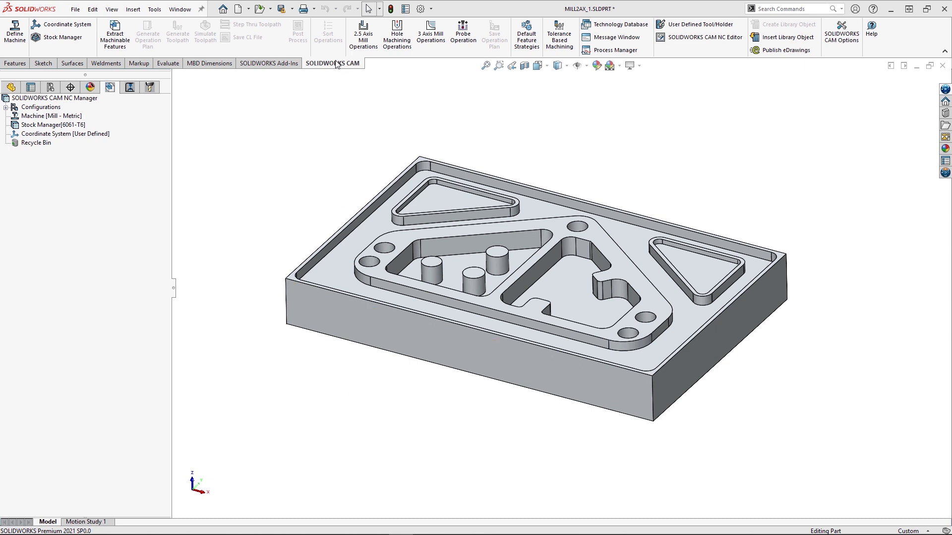
Extract the part's machinable features and review the face, perimeter, pocket and hole group features on the model
click(121, 36)
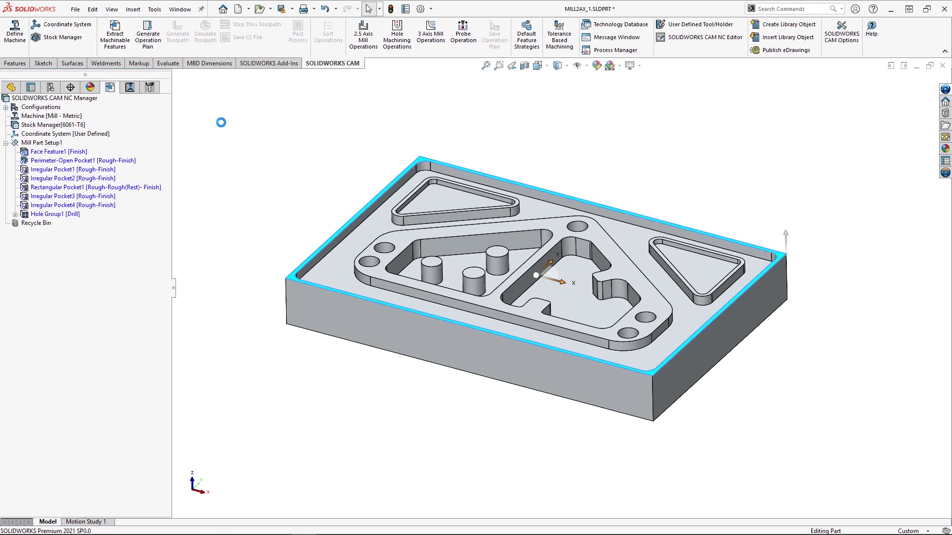
click(78, 152)
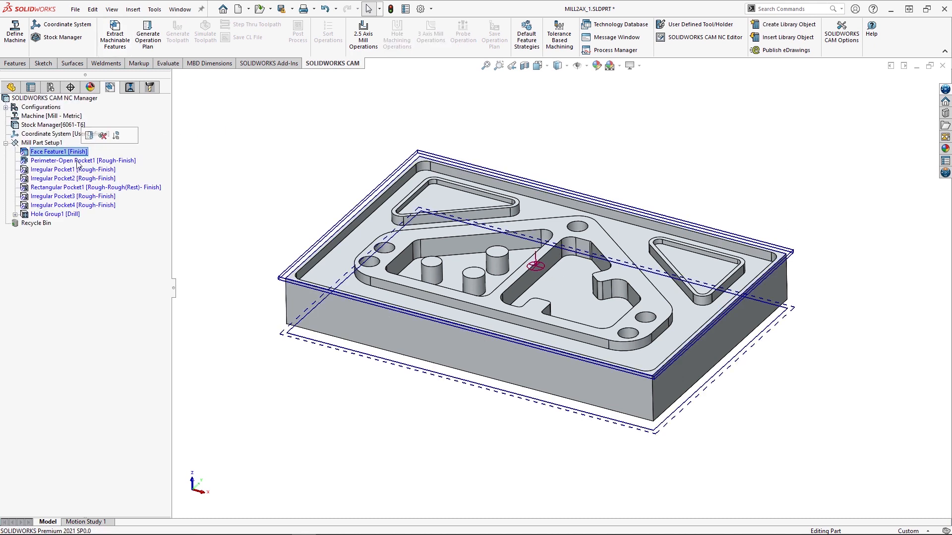
click(77, 161)
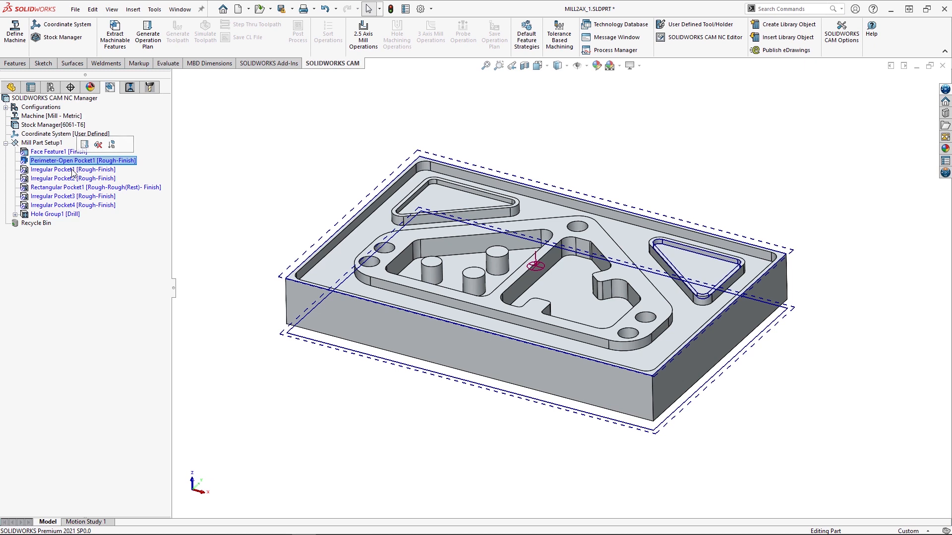
click(72, 170)
click(70, 180)
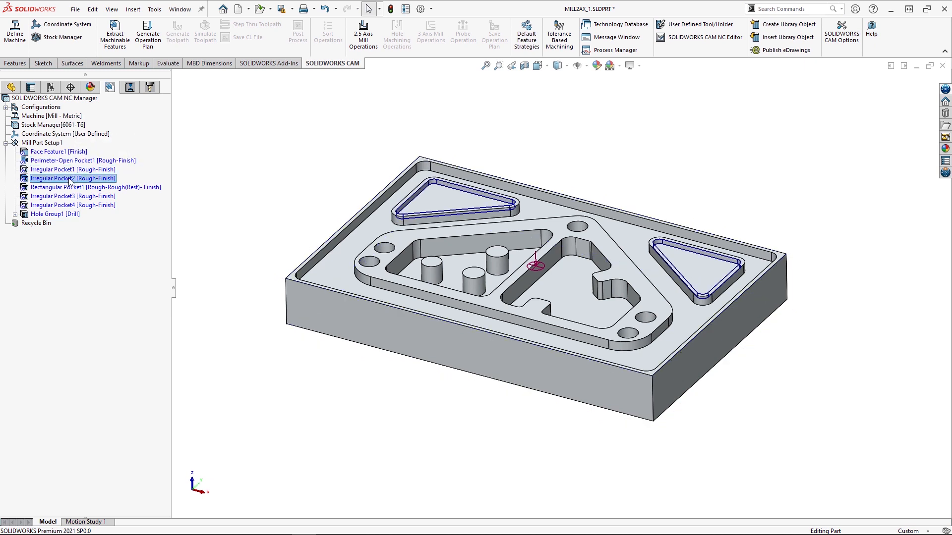
click(65, 188)
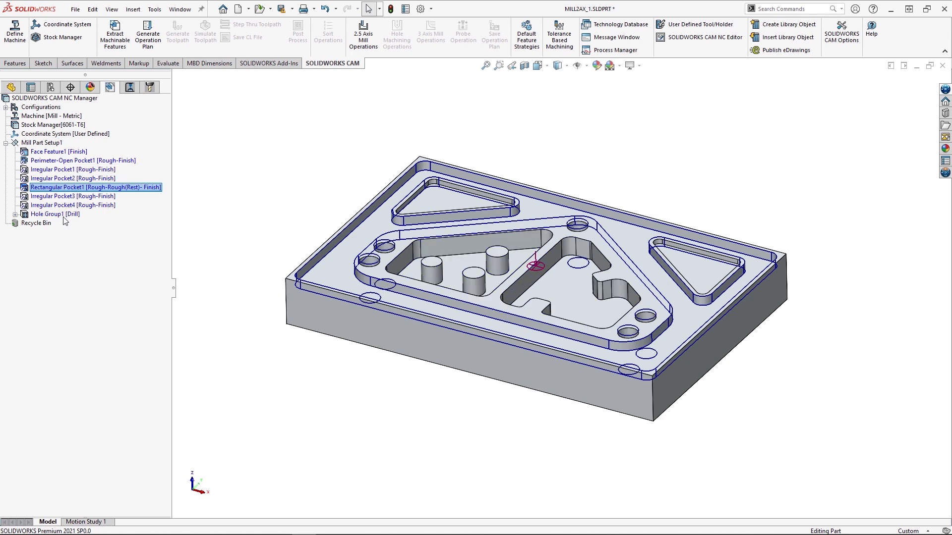
click(63, 216)
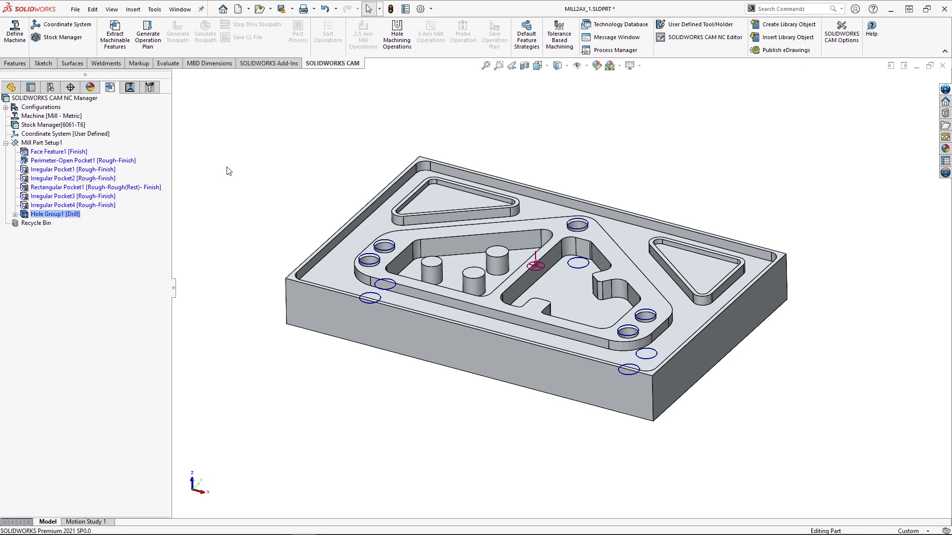
Generate the operation plan for the features and clear the tool crib error on the Face Mill1 operation
click(149, 45)
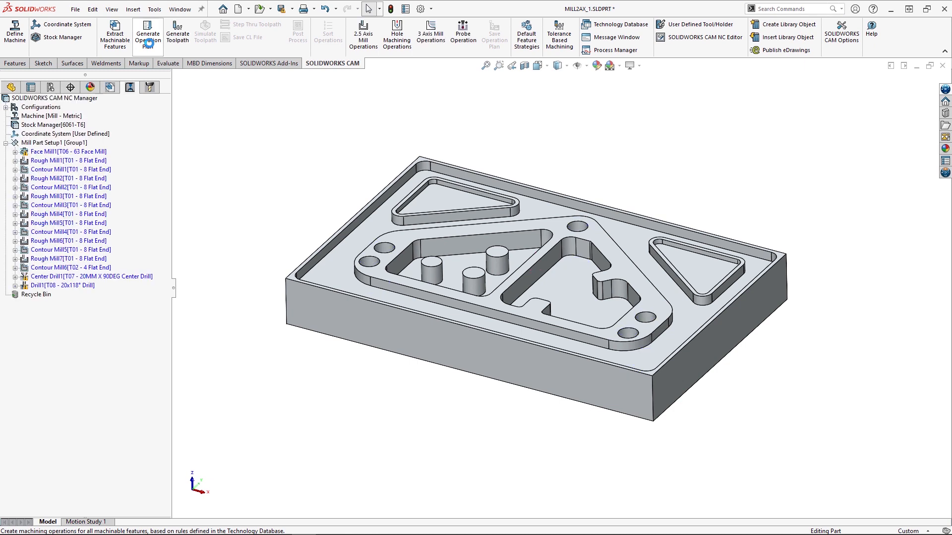
mouse_move(100, 161)
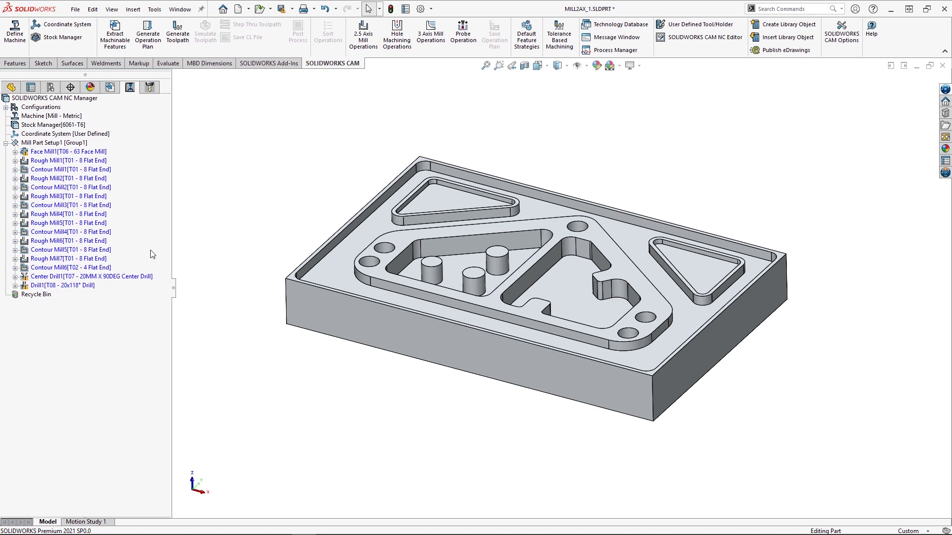
mouse_move(25, 155)
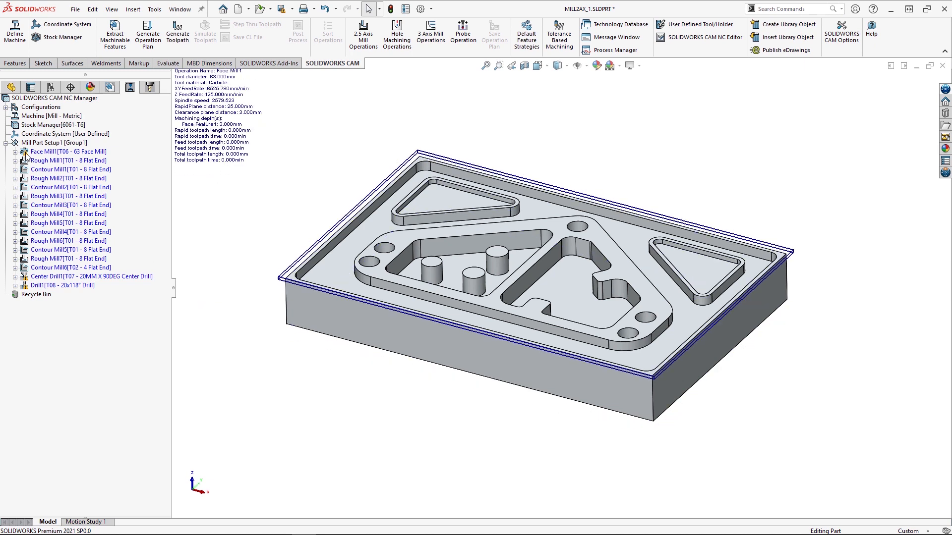
right_click(26, 154)
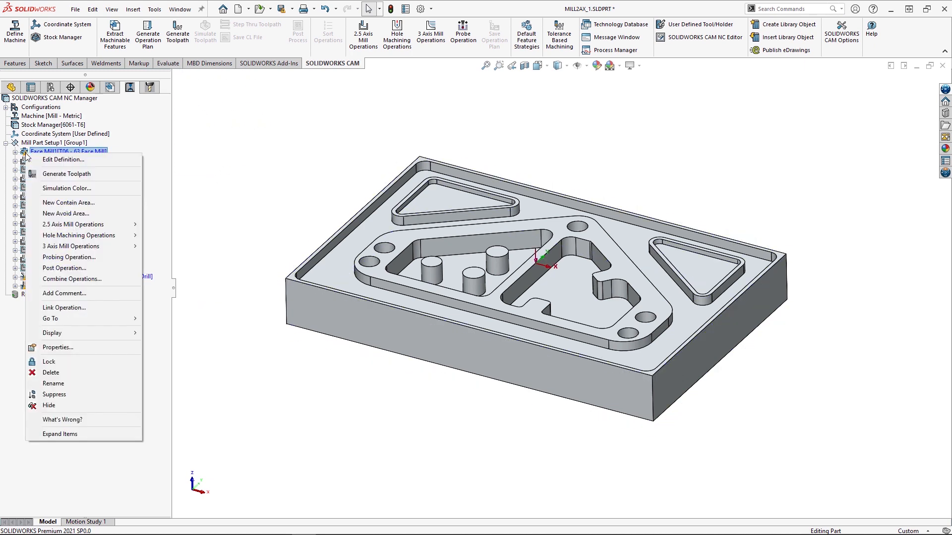
click(129, 414)
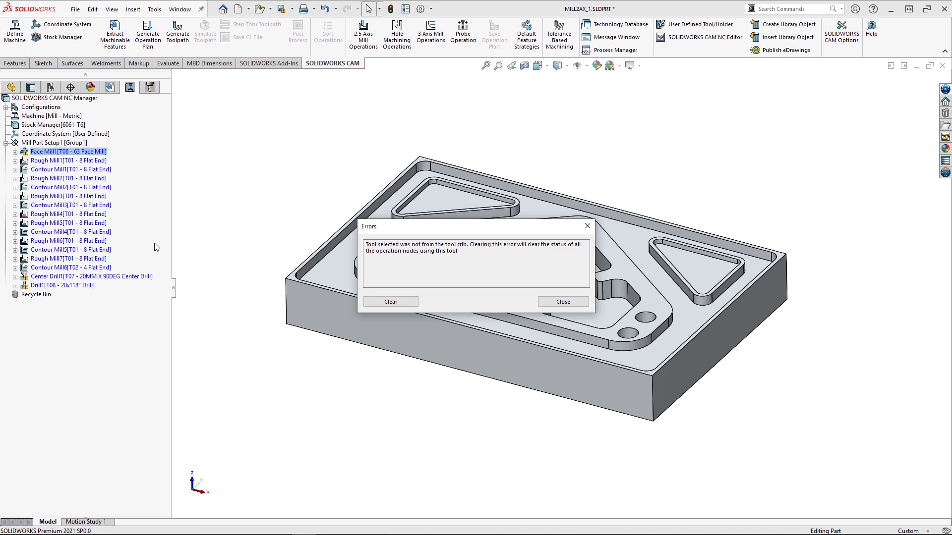
click(380, 303)
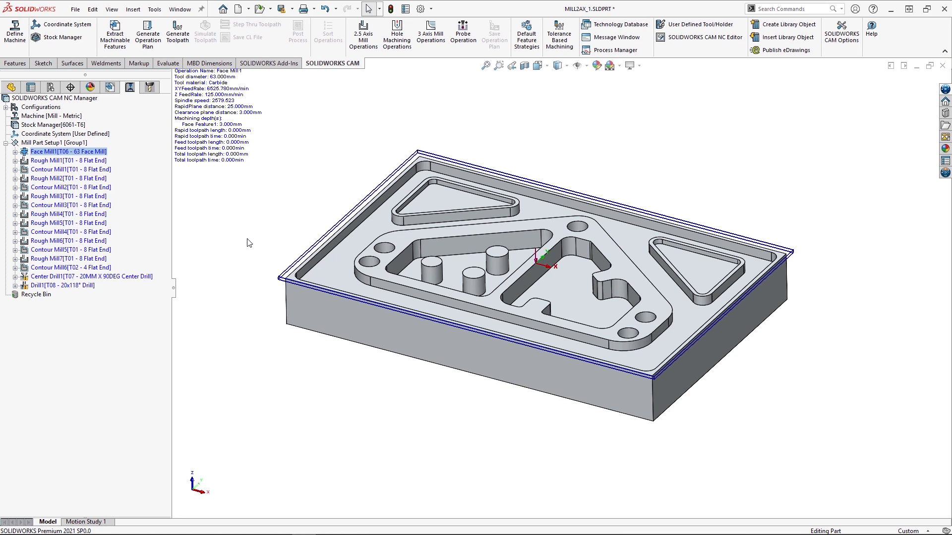
Generate the toolpaths for all operations and inspect those of Face Mill1, Rough Mill4, Rough Mill5 and Contour Mill4
click(178, 37)
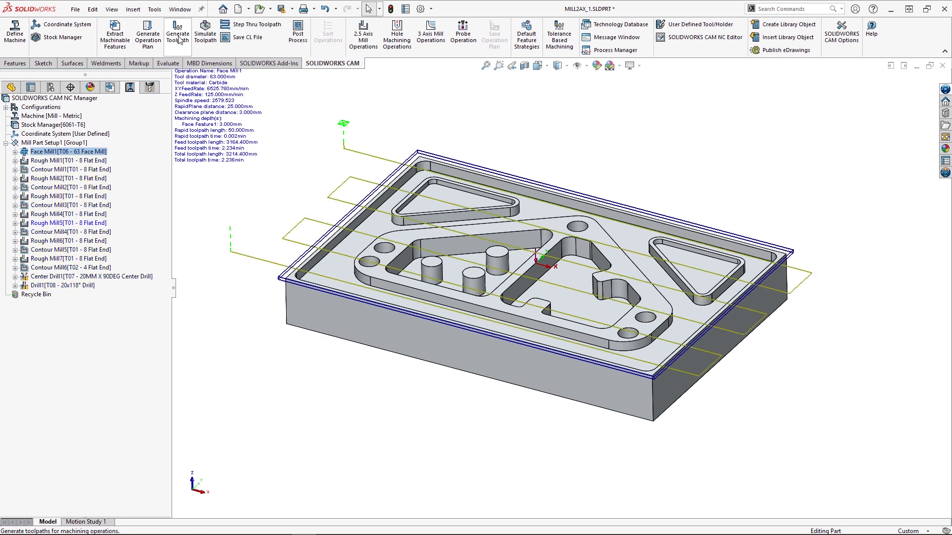
click(92, 152)
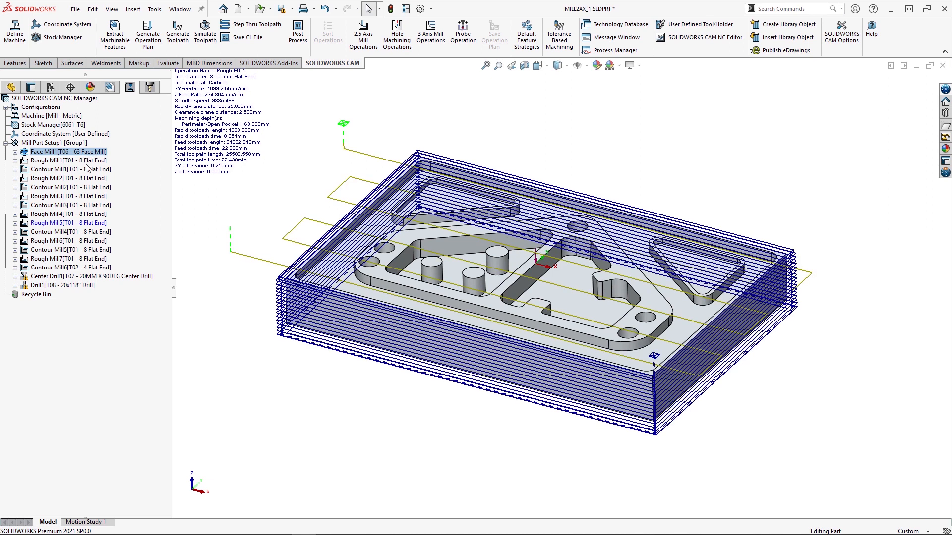
mouse_move(89, 172)
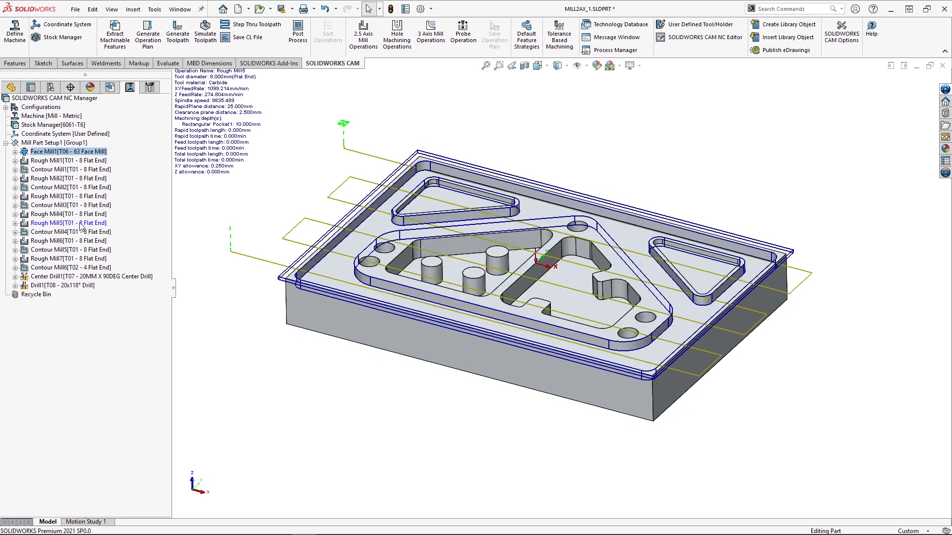
click(82, 224)
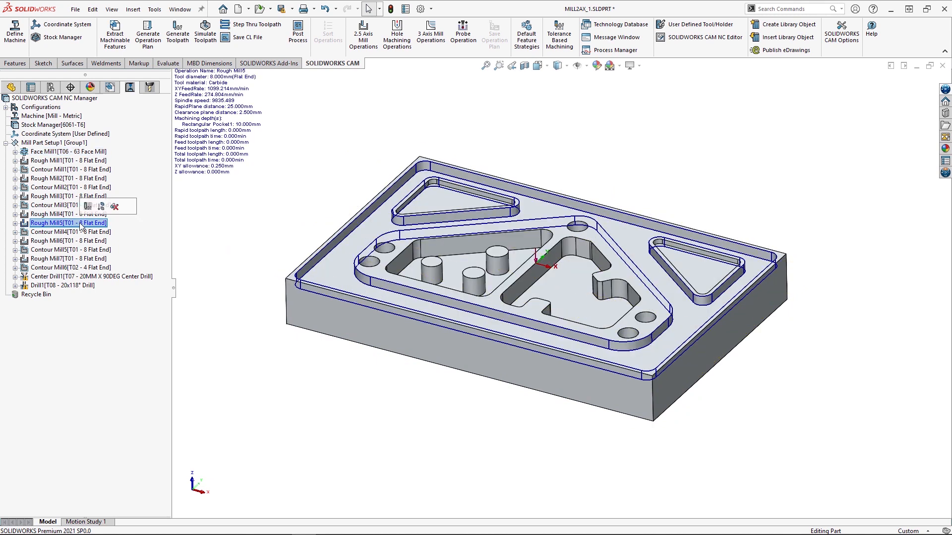
click(54, 216)
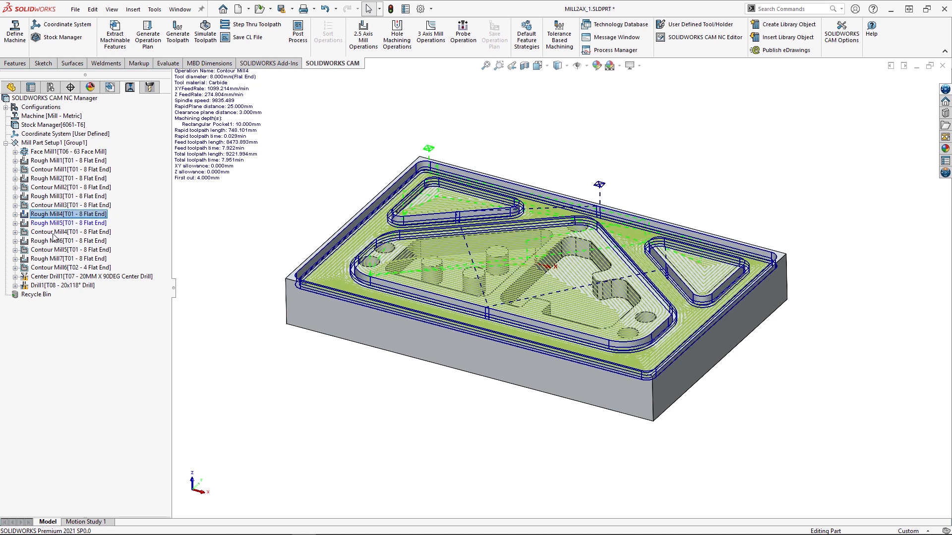
click(55, 232)
click(54, 233)
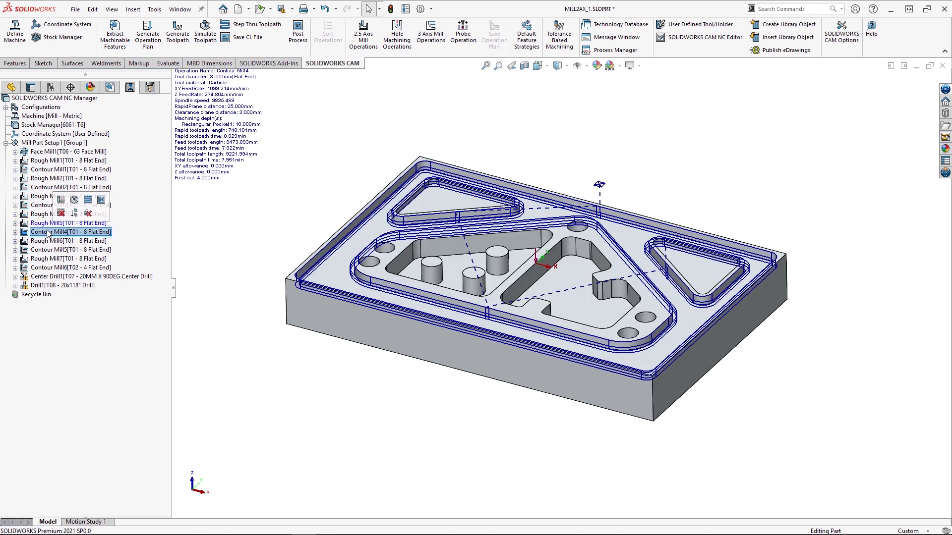
click(40, 224)
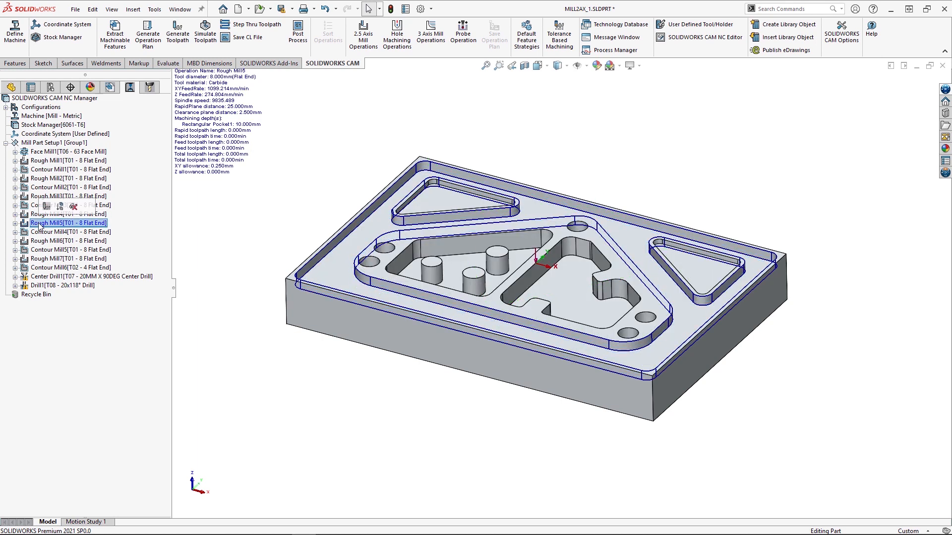
click(110, 87)
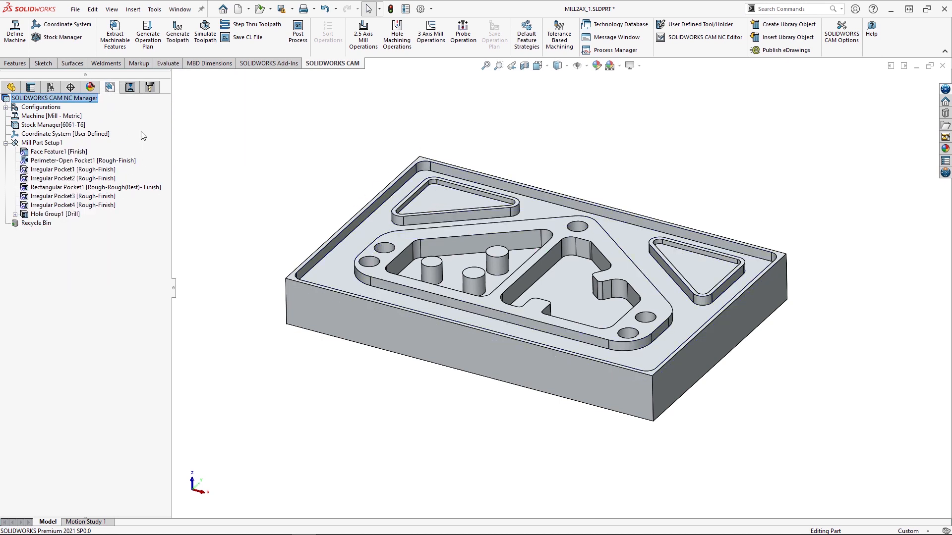
click(130, 87)
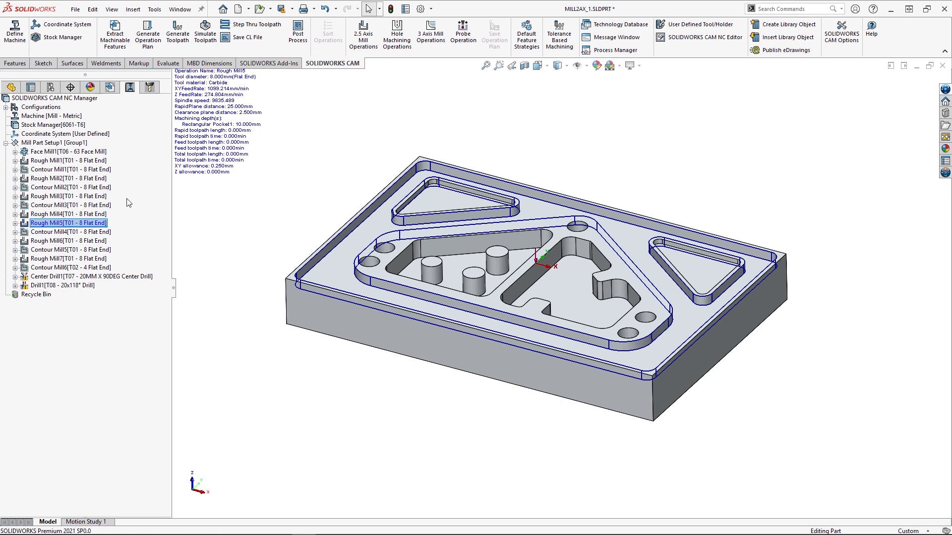
Delete the Rough Mill5 operation from Mill Part Setup1
right_click(81, 225)
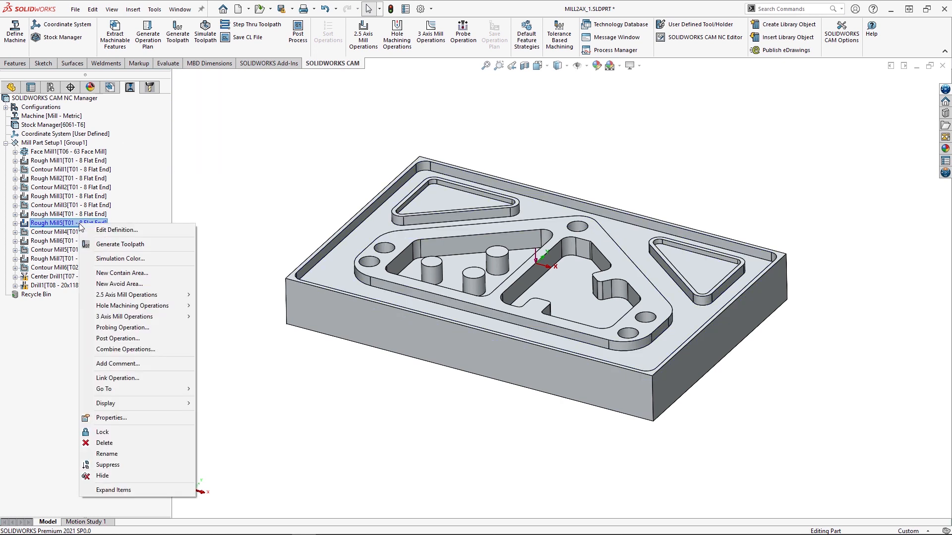
click(105, 444)
click(509, 293)
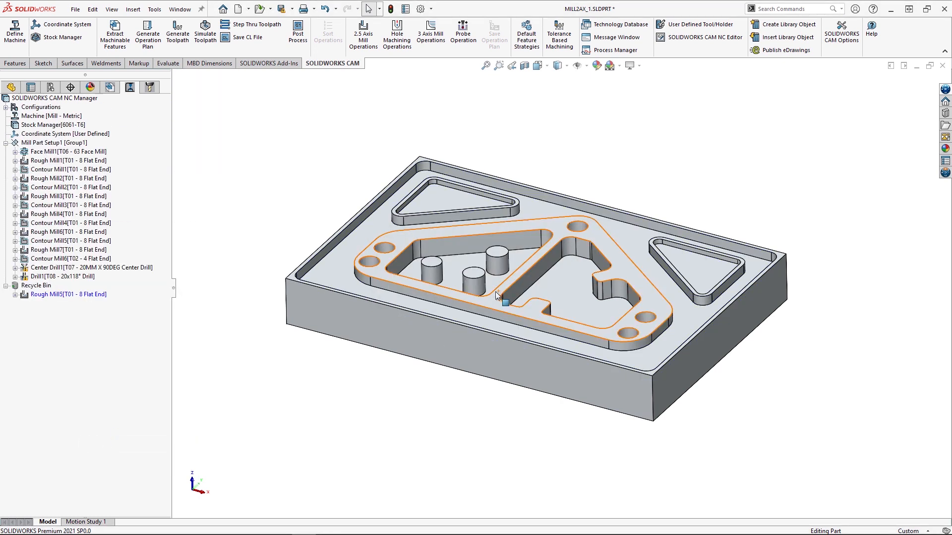
right_click(36, 299)
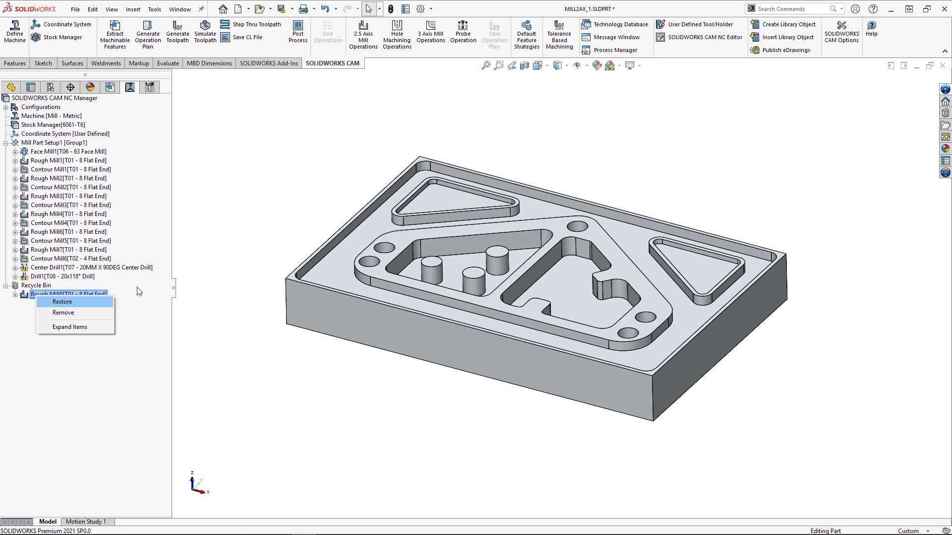
click(206, 282)
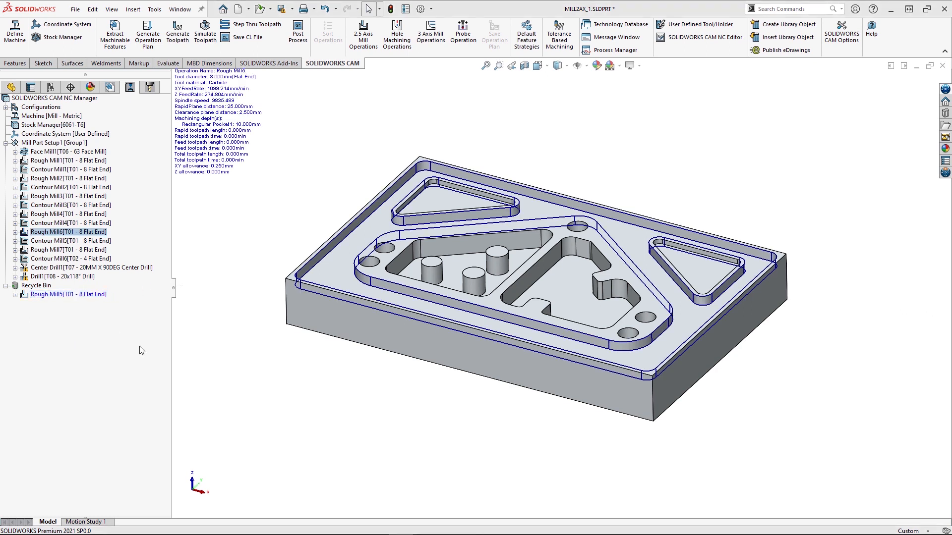
Simulate the toolpaths through to the end, compare the machined stock with the design part and close the simulation
click(207, 35)
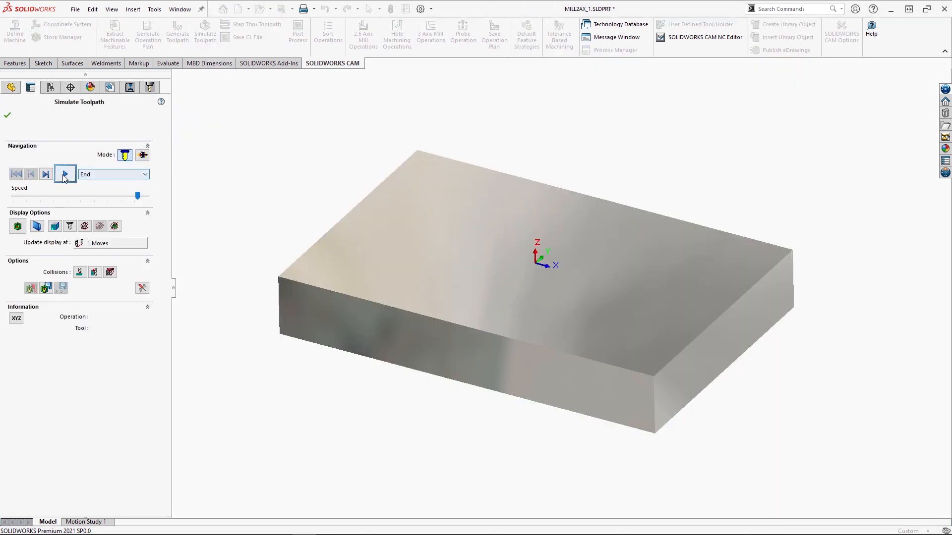
click(64, 174)
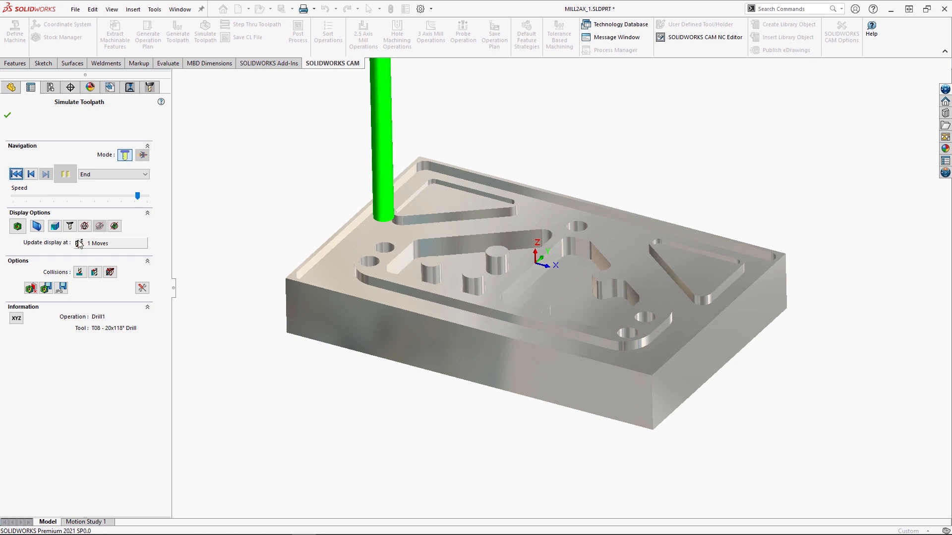
click(16, 229)
mouse_move(436, 329)
middle_down()
mouse_move(434, 309)
mouse_move(432, 333)
middle_up()
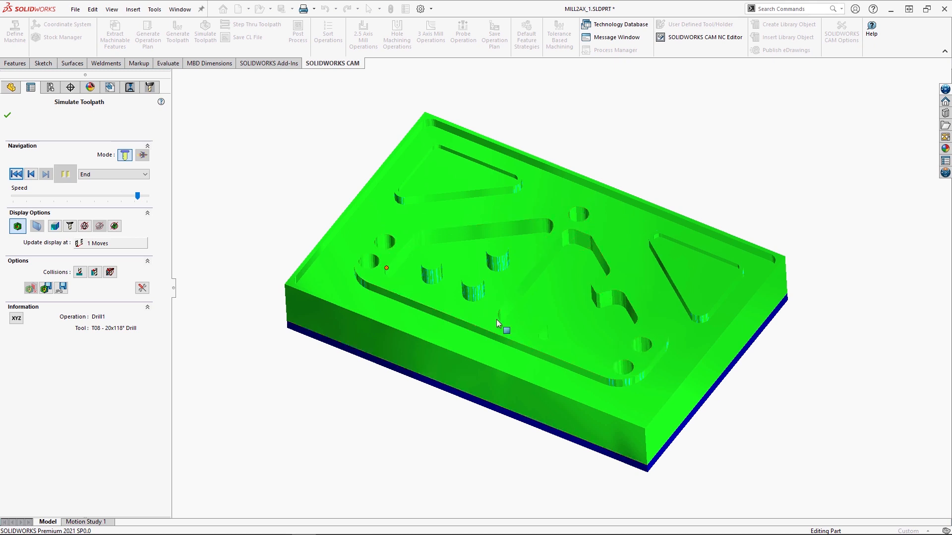
click(10, 116)
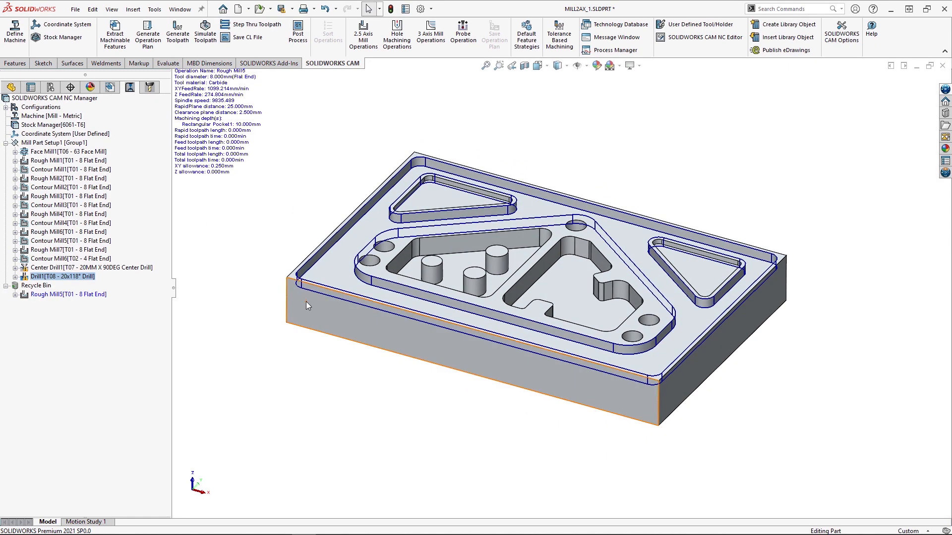
Set the end condition of the Perimeter-Open Pocket1 feature to Bottom of the part
click(82, 162)
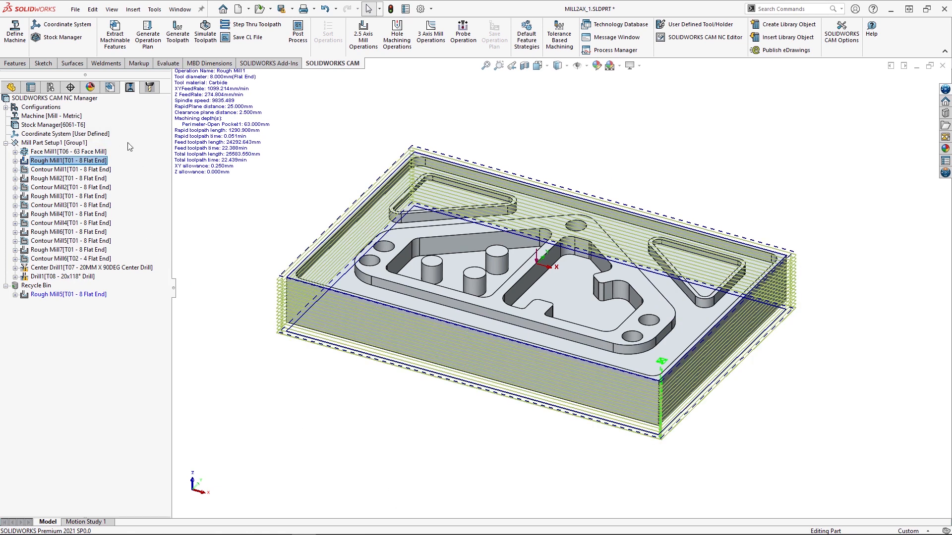
click(113, 91)
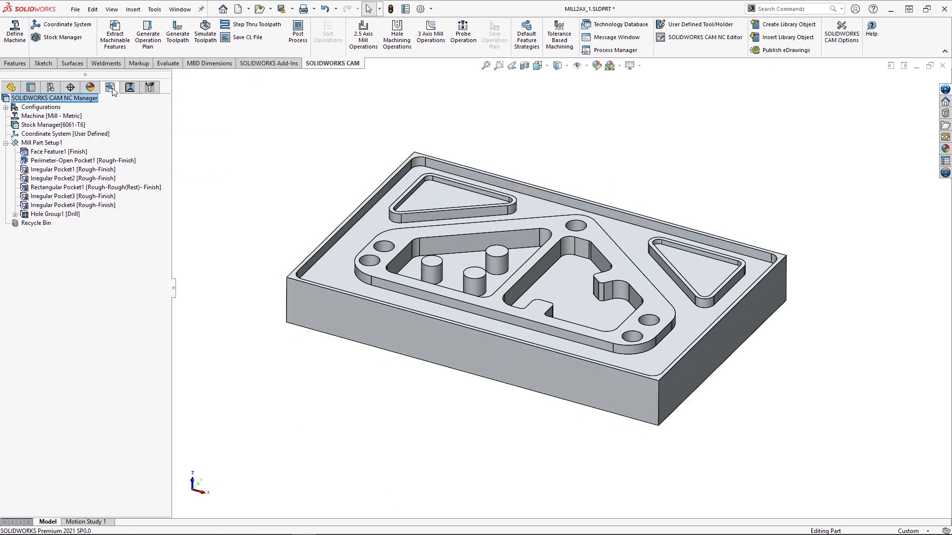
right_click(91, 167)
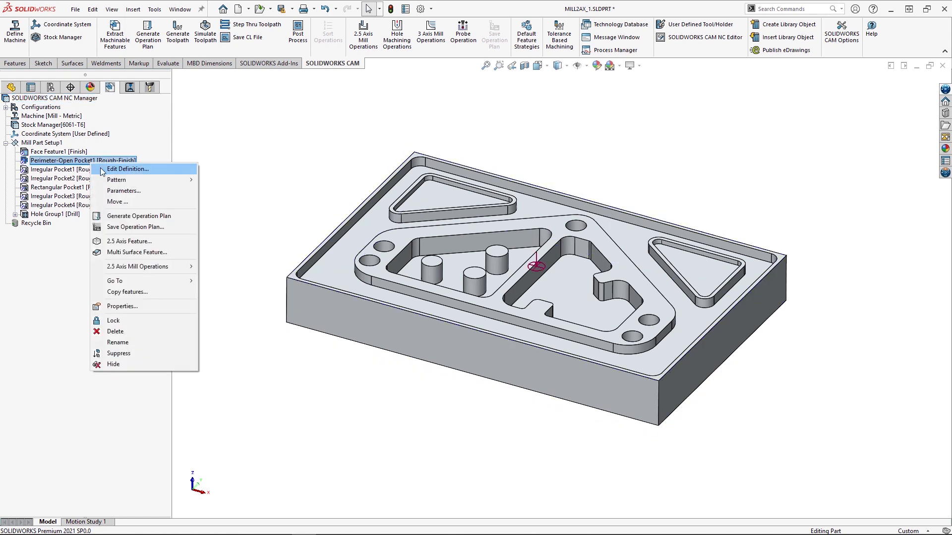
click(102, 171)
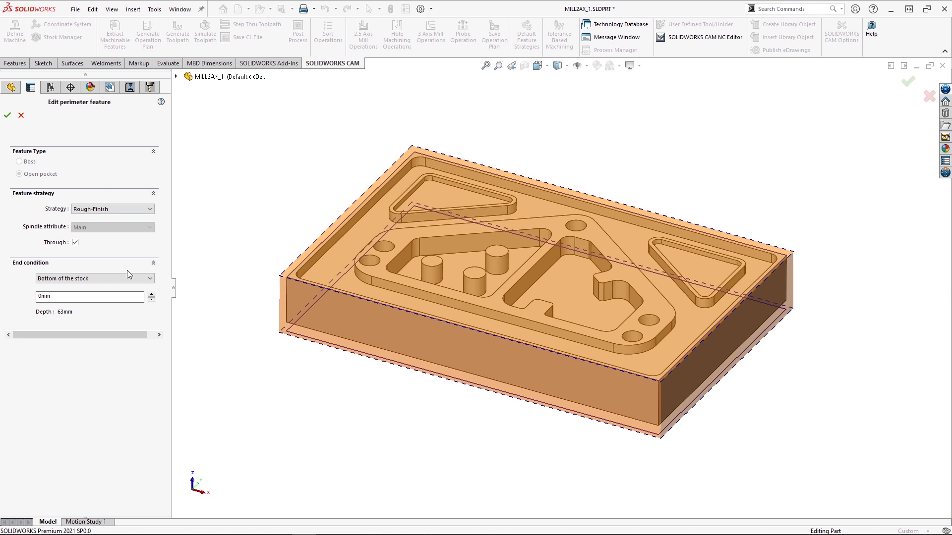
click(76, 281)
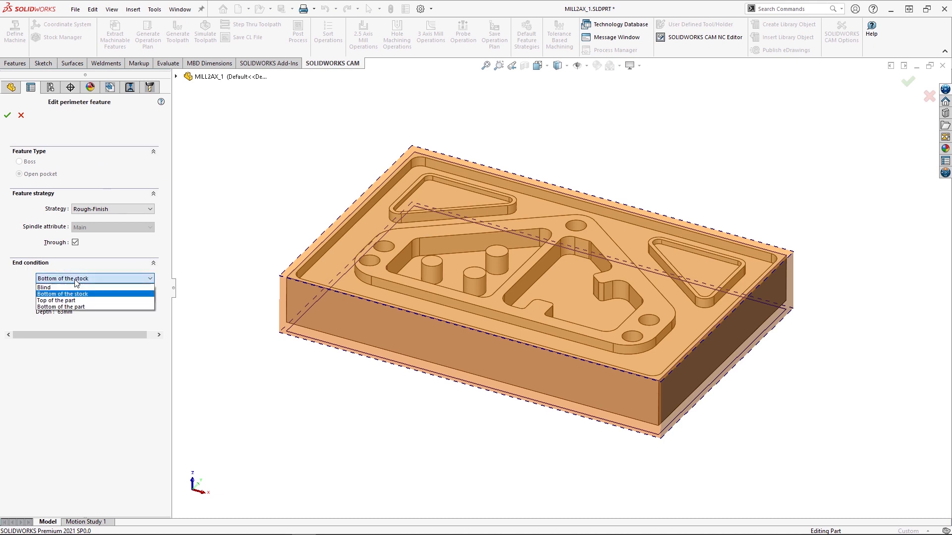
click(78, 307)
click(8, 115)
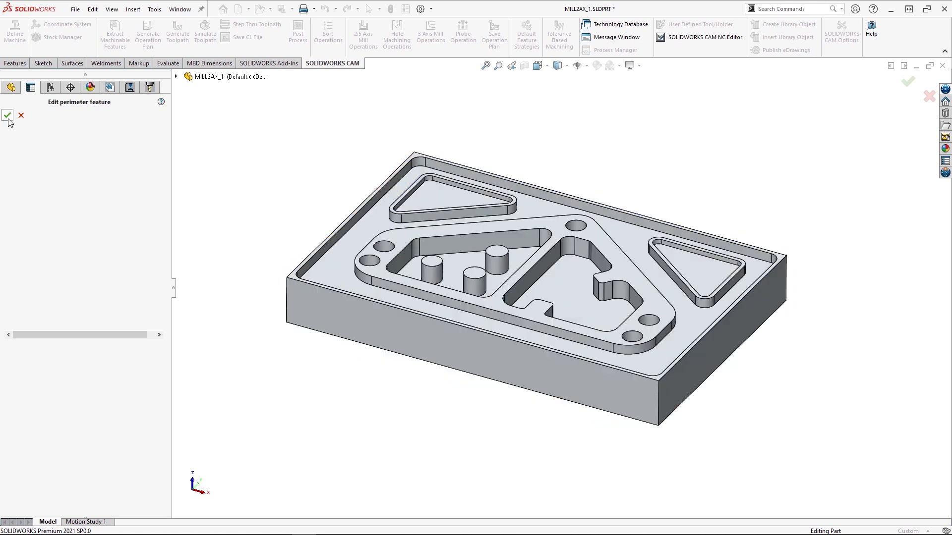
Show the operation list and inspect the Rough Mill1 toolpath around the part's perimeter
click(105, 87)
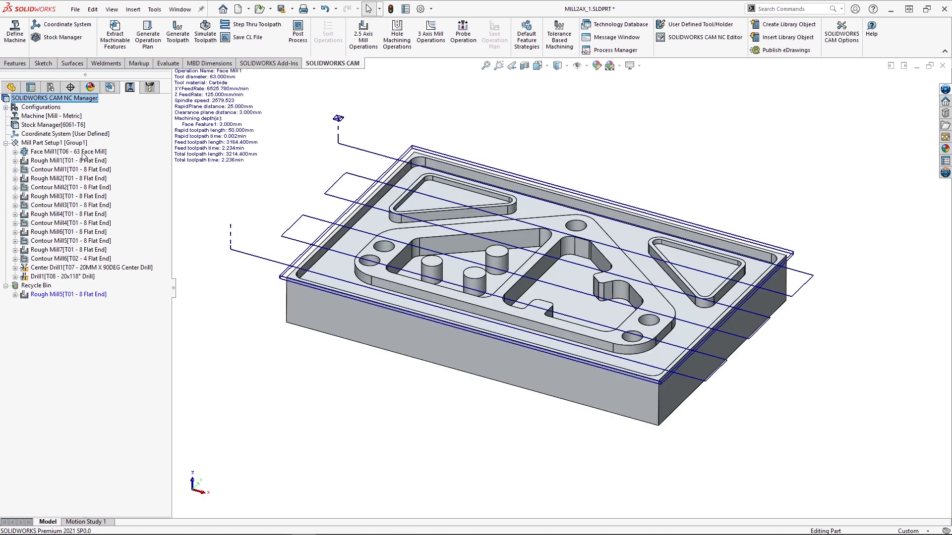
click(75, 162)
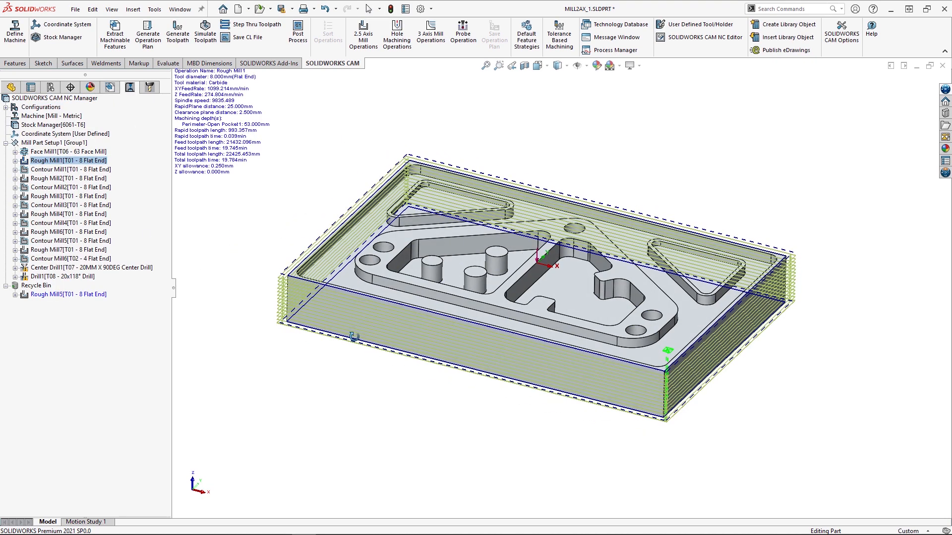
right_click(102, 162)
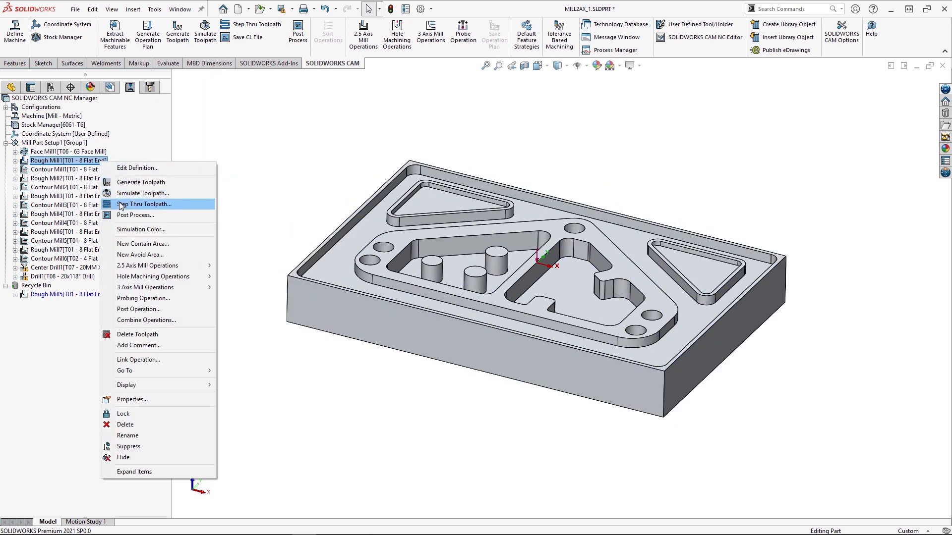
click(121, 205)
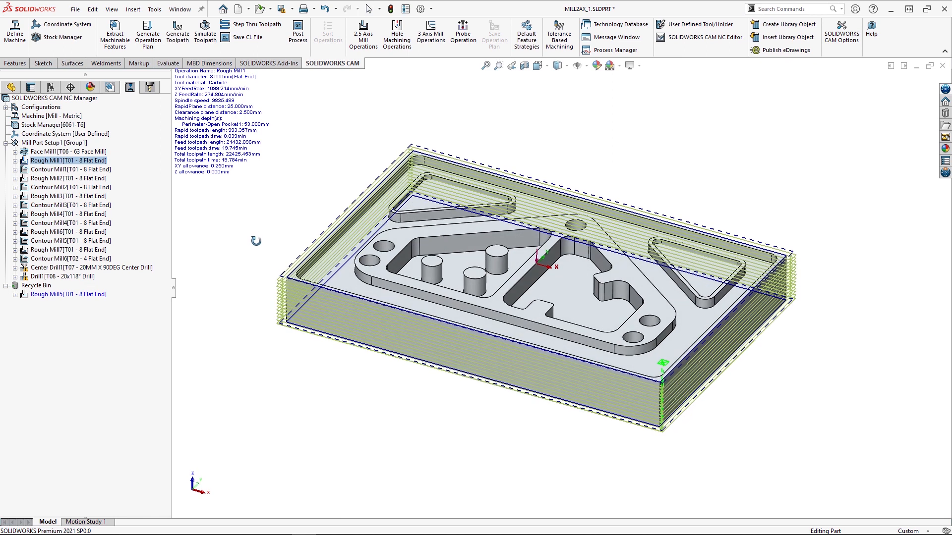
Turn off machining of the island top in the roughing parameters of the Rough Mill4 operation
mouse_move(59, 181)
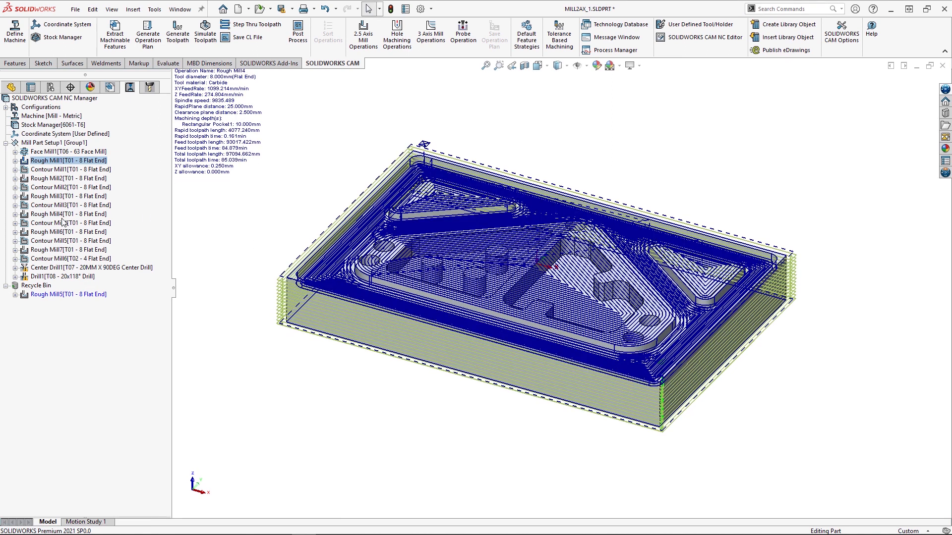
click(62, 217)
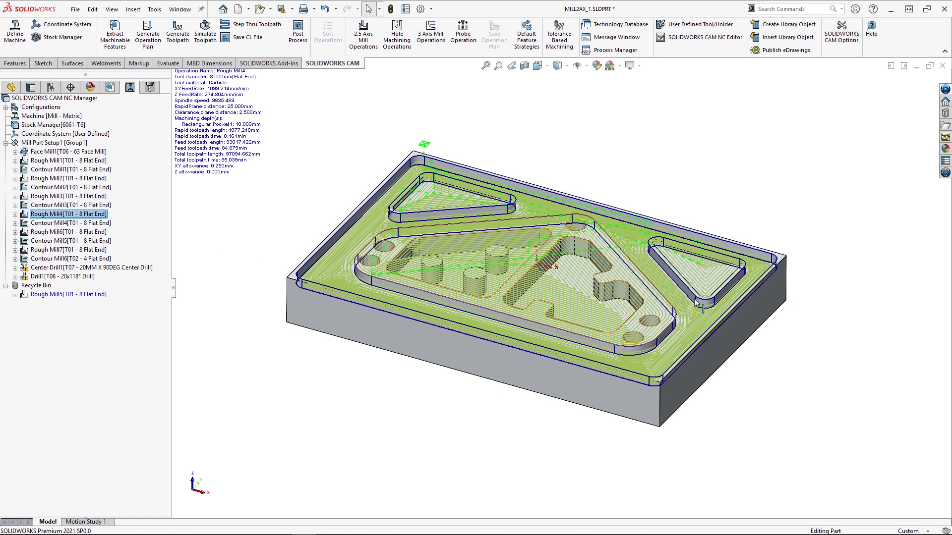
double_click(65, 217)
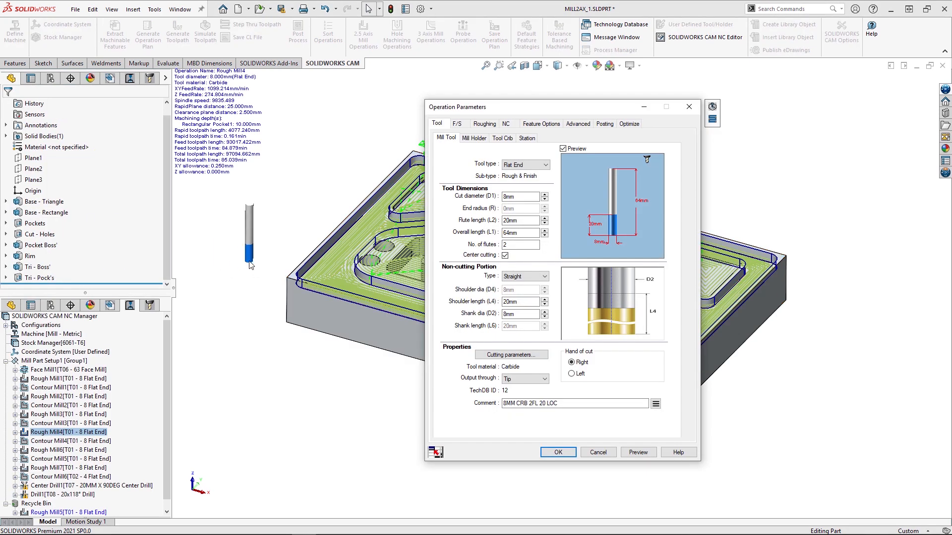
click(488, 126)
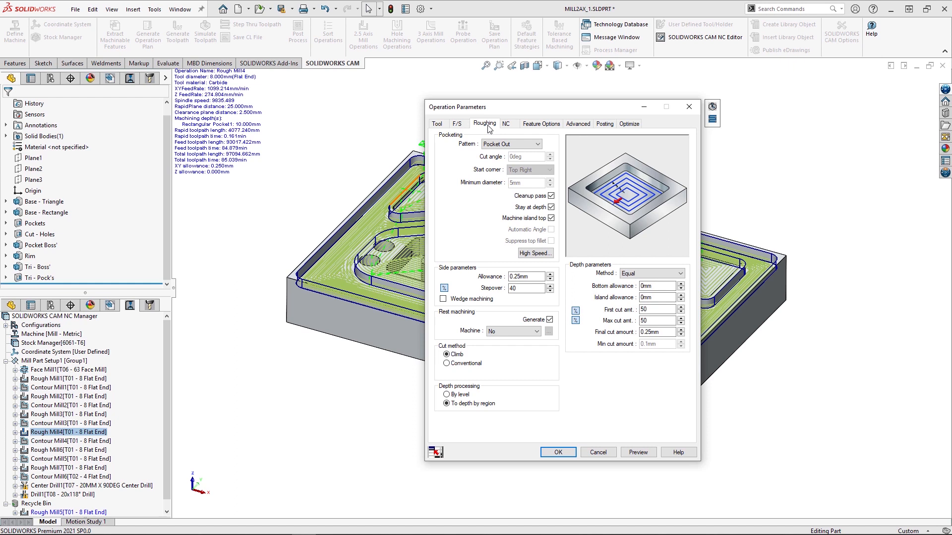
click(552, 218)
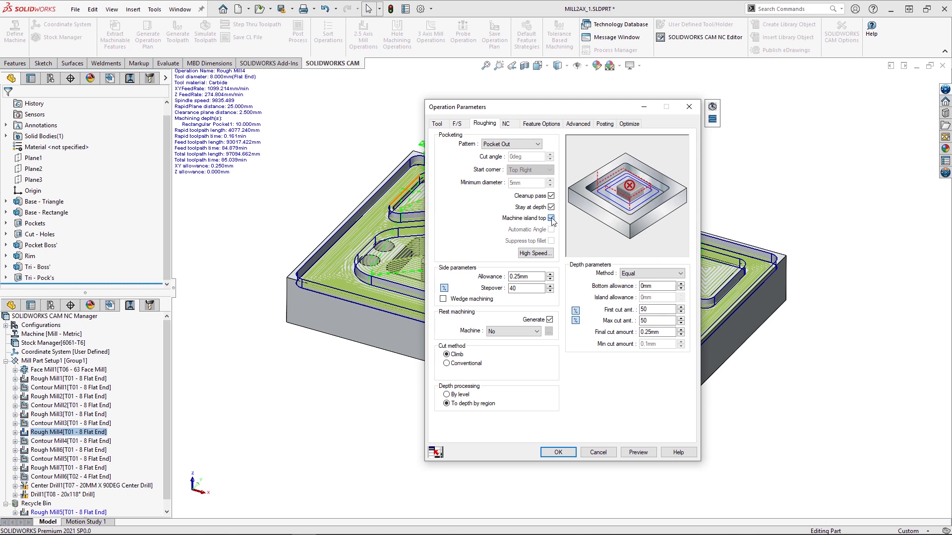
click(654, 309)
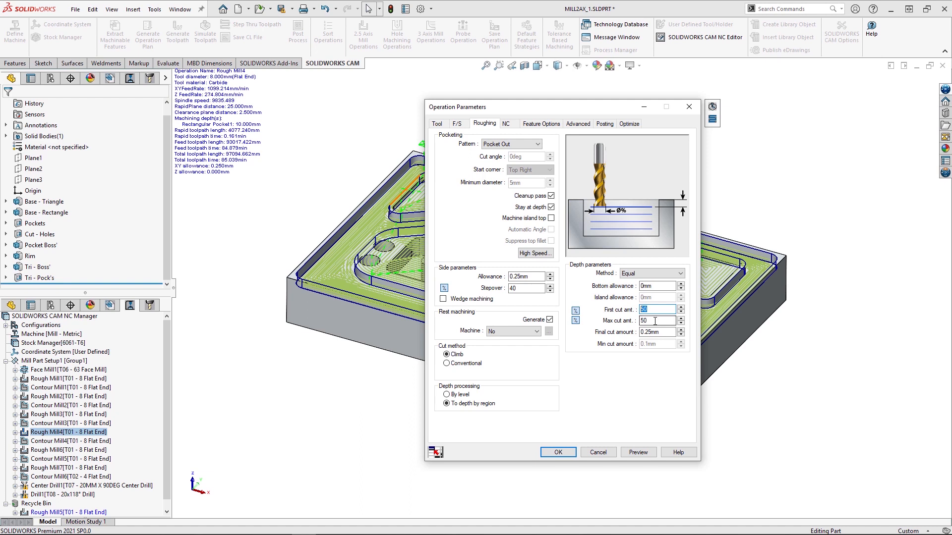
click(558, 452)
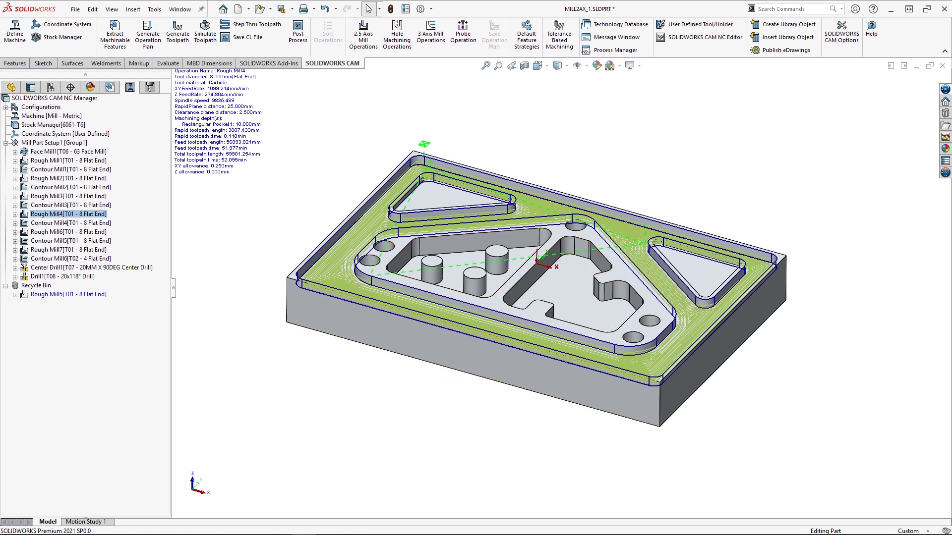
click(139, 366)
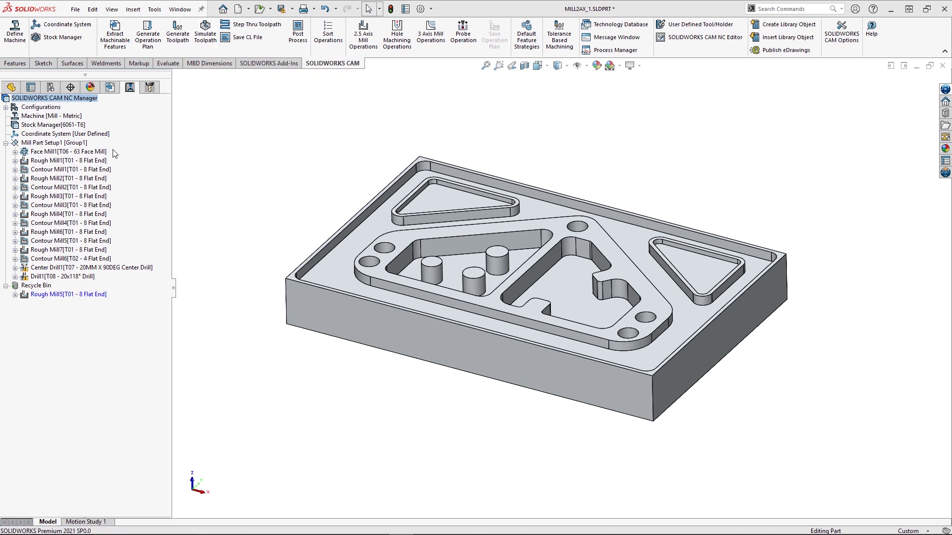
Simulate the Rough Mill4 toolpath on stock computed from all preceding operations at Coarse quality, and close the simulation
mouse_move(73, 217)
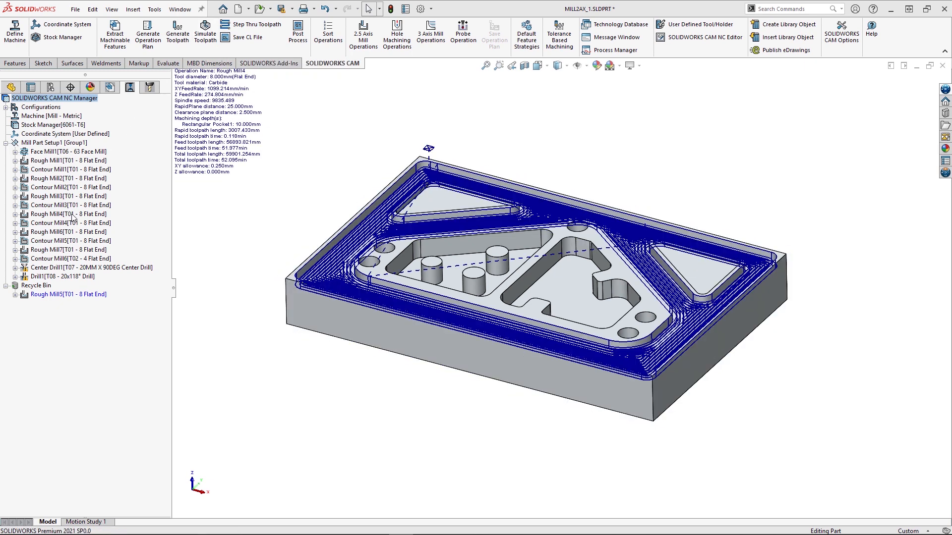
right_click(73, 215)
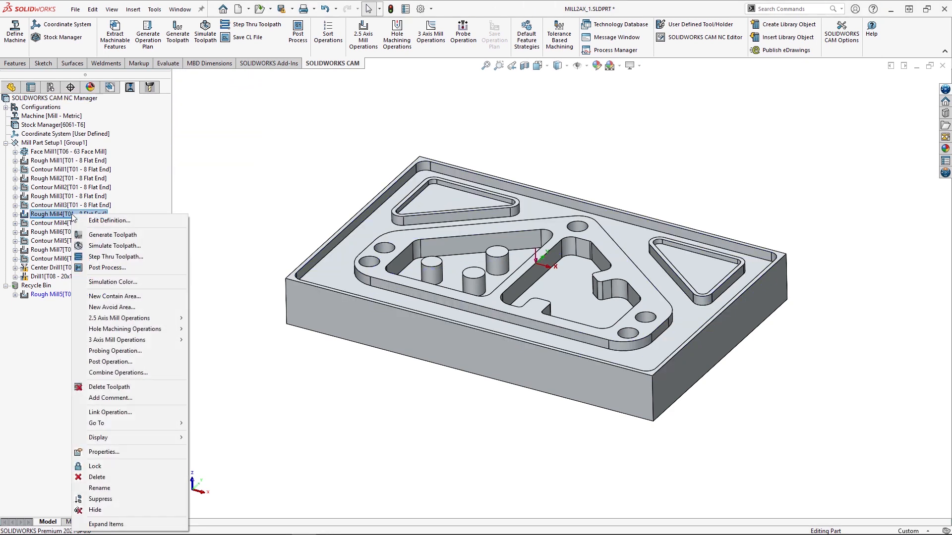
click(105, 246)
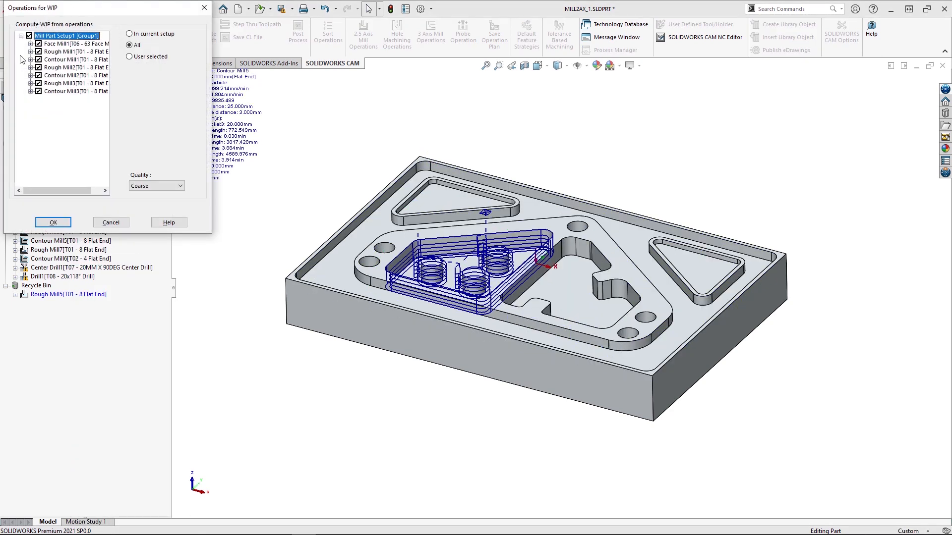
click(60, 222)
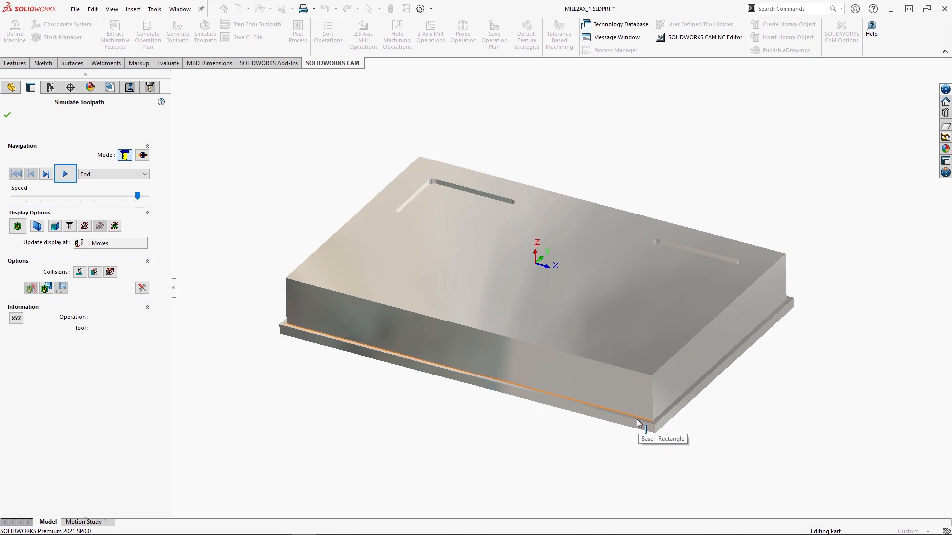
click(65, 175)
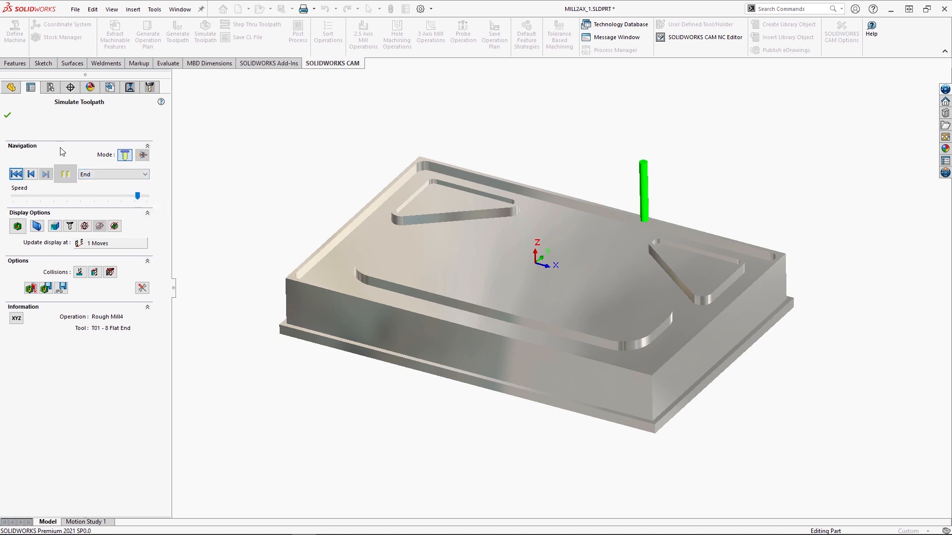
click(7, 117)
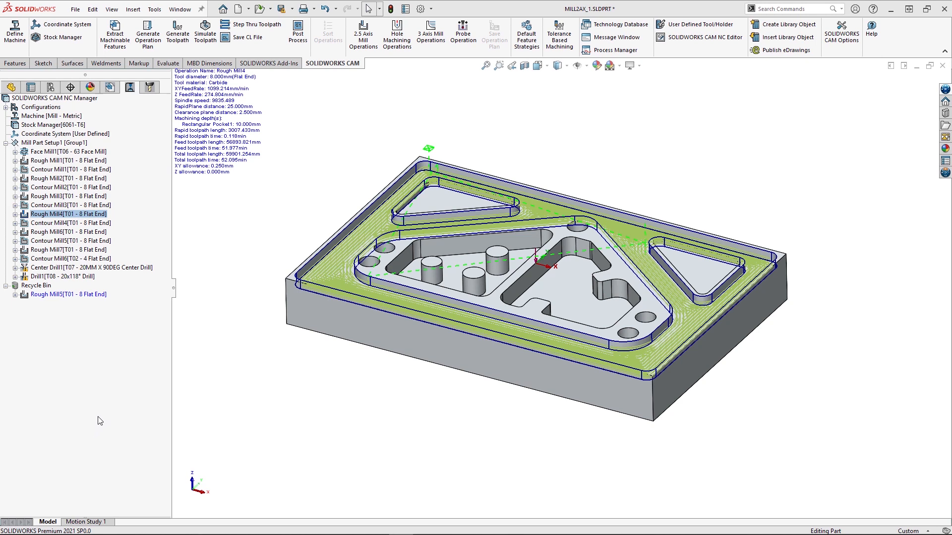
Start a 2.5 axis Curve Feature in Mill Part Setup1 and have its edges selected automatically for chamfering
click(110, 87)
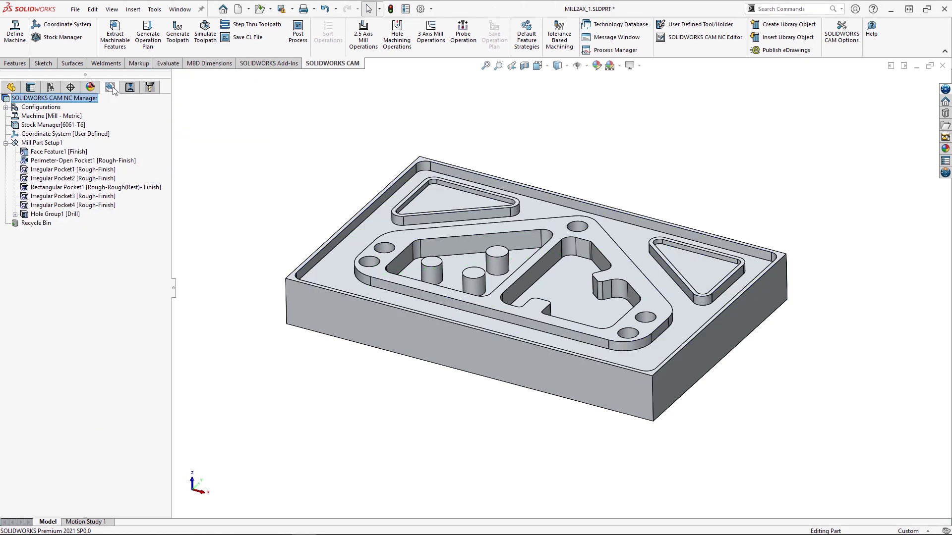
right_click(48, 144)
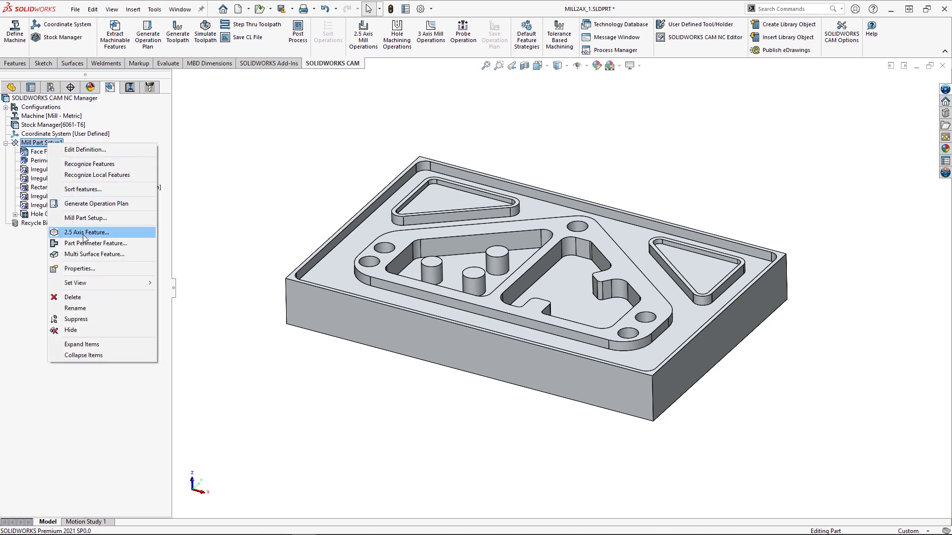
click(84, 233)
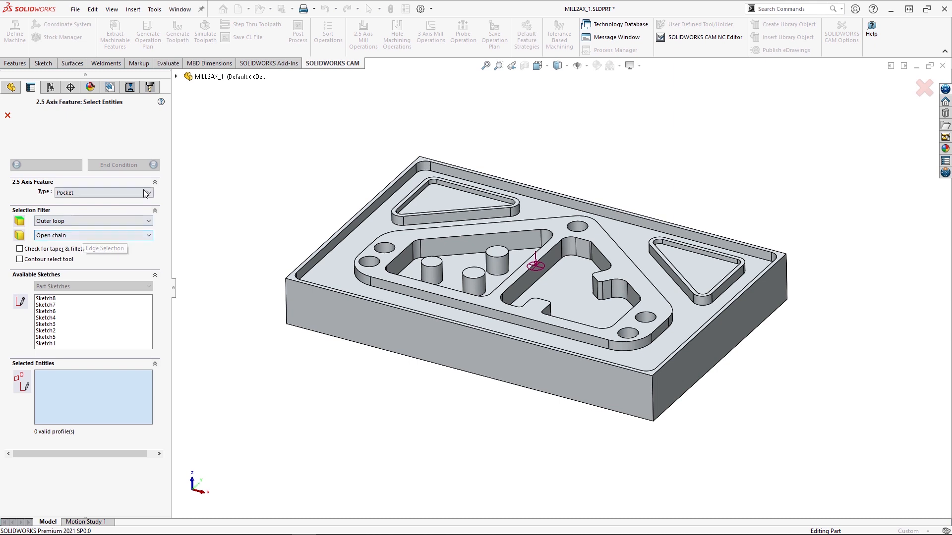
click(147, 193)
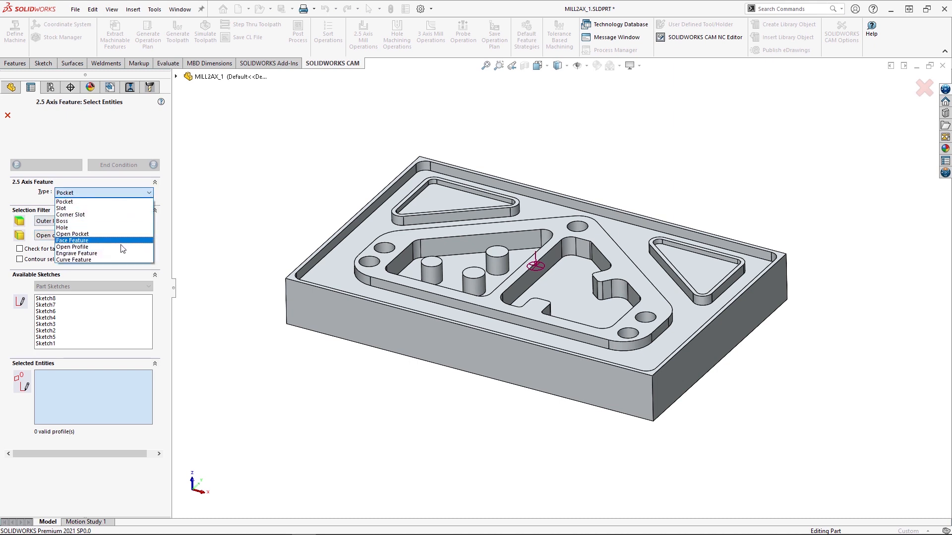
click(112, 260)
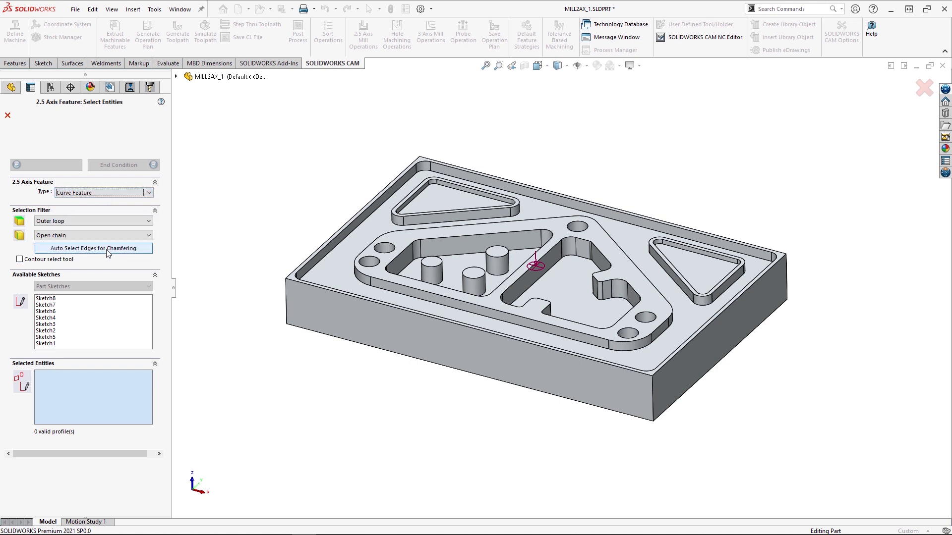
click(109, 253)
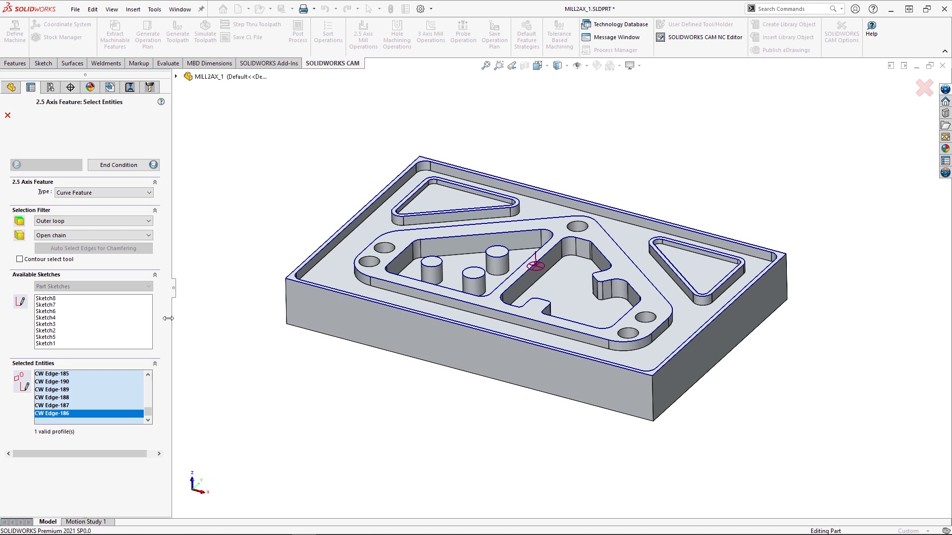
Set the curve feature's blind end condition to a depth of 1 mm and create the feature
click(128, 168)
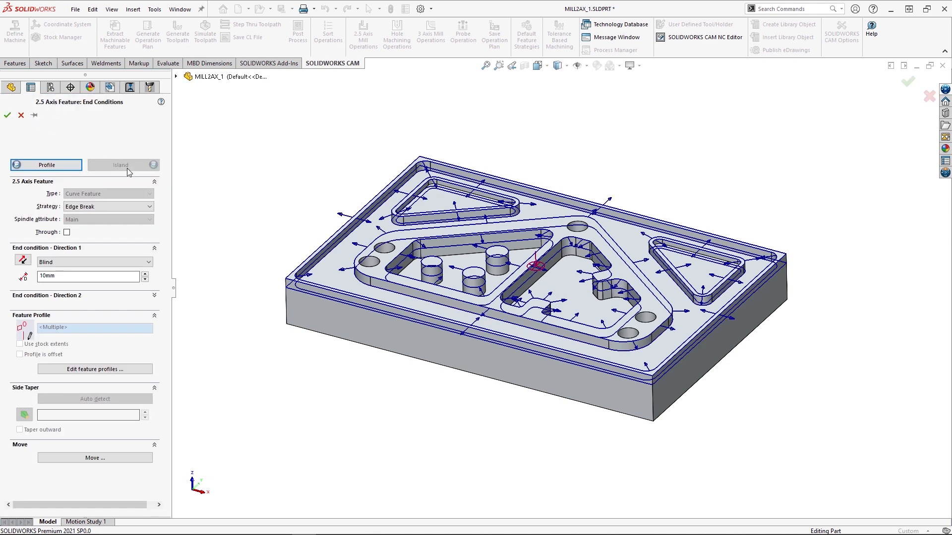
drag(71, 278, 40, 279)
text(1)
key(Return)
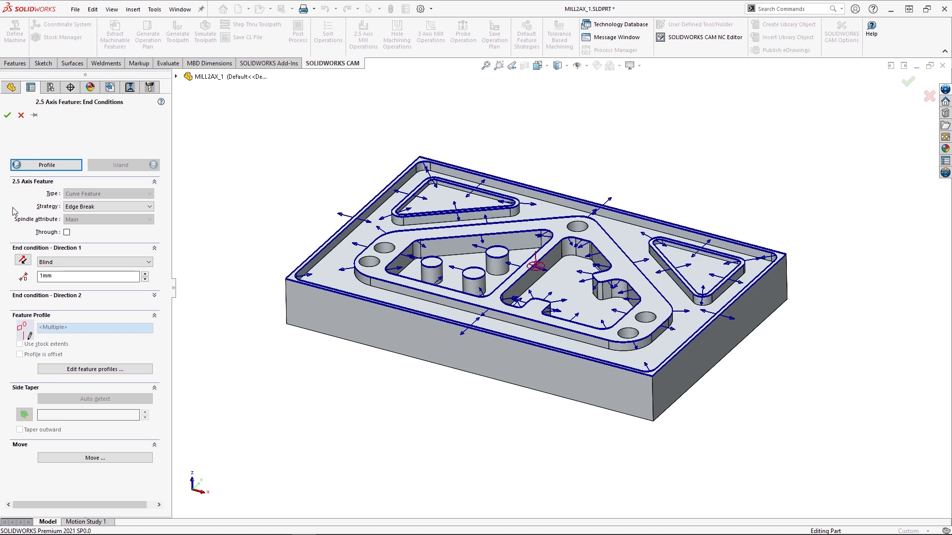
click(8, 116)
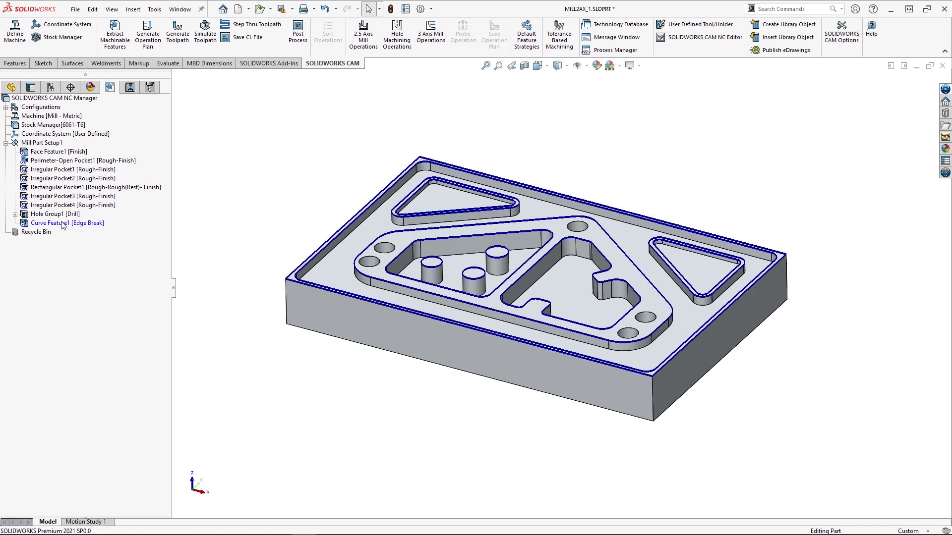
Create a 2.5 axis Contour Mill operation for Curve Feature1 with the 5MM X 90DEG C'SINK countersink added as a new tool
right_click(50, 224)
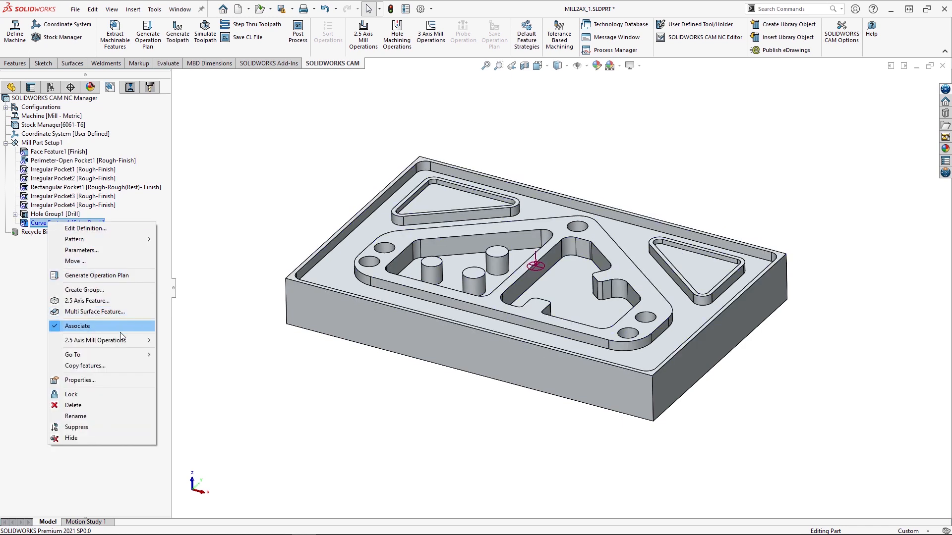
mouse_move(121, 342)
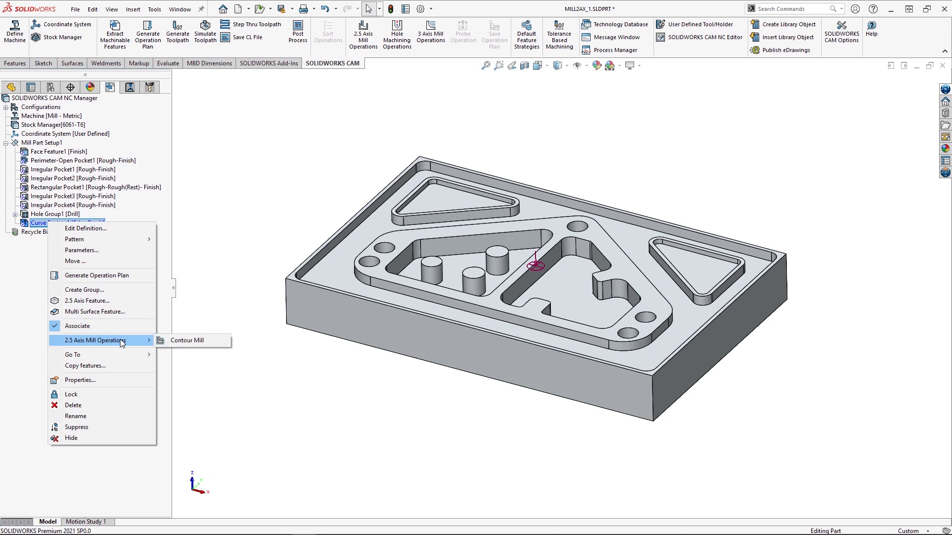
click(172, 346)
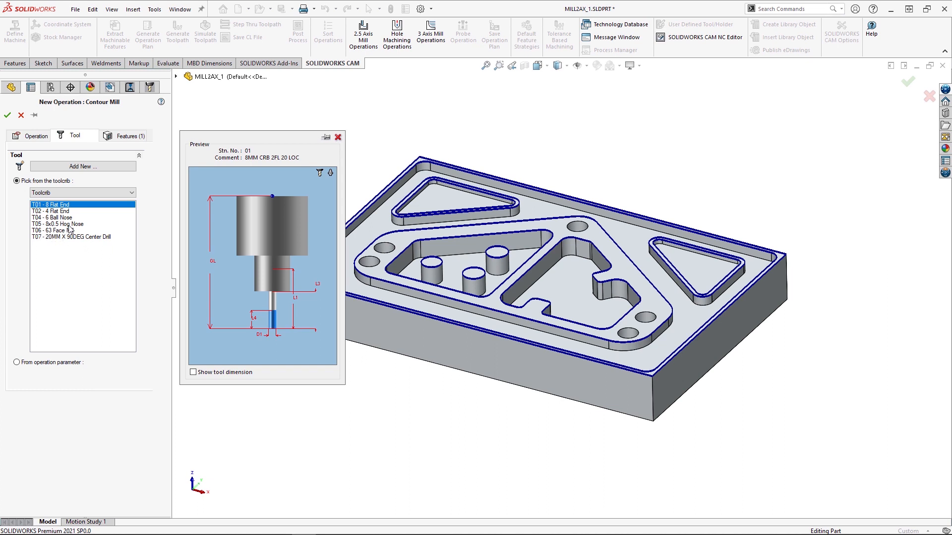
click(74, 168)
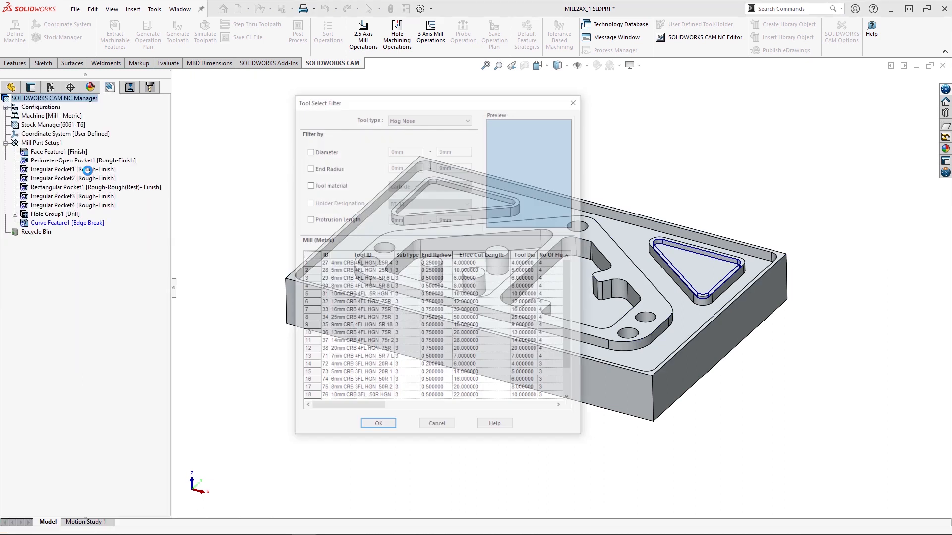
click(415, 119)
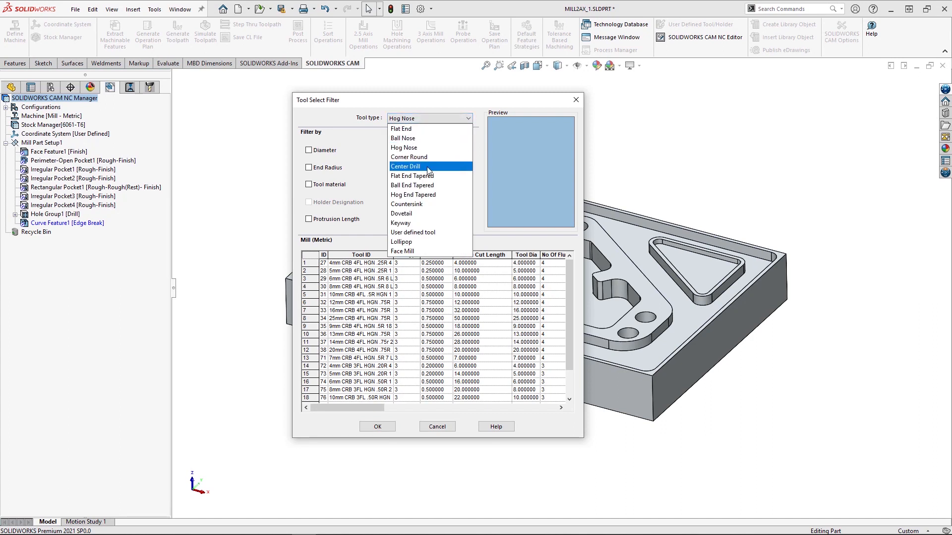
click(420, 204)
click(316, 263)
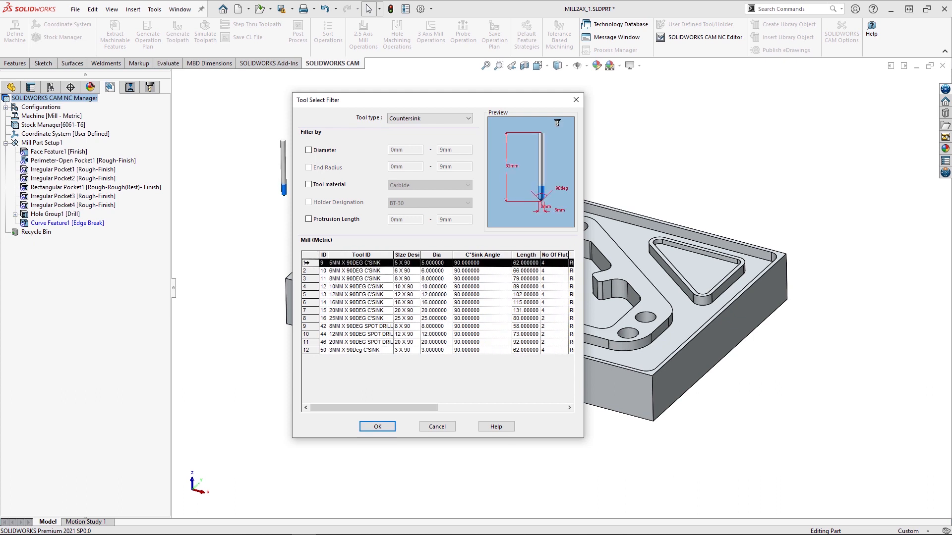
click(378, 427)
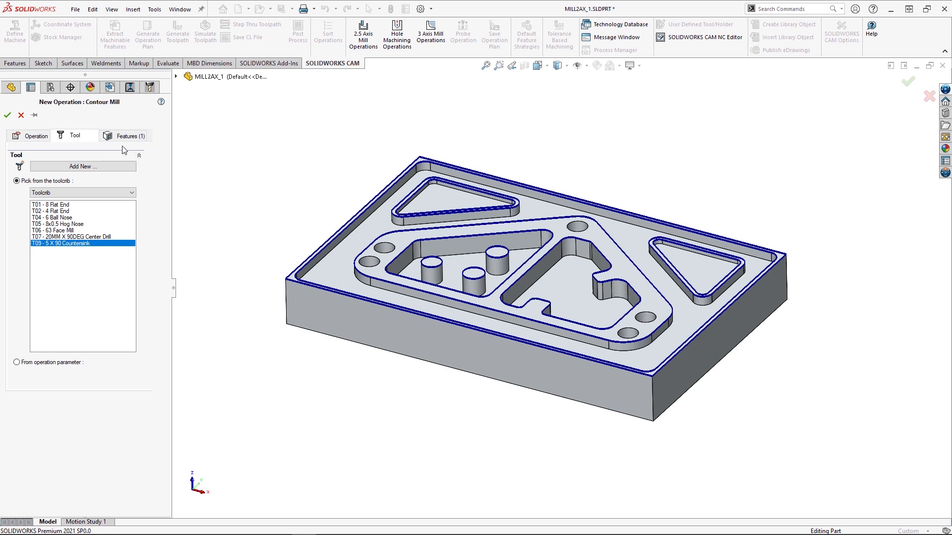
click(8, 116)
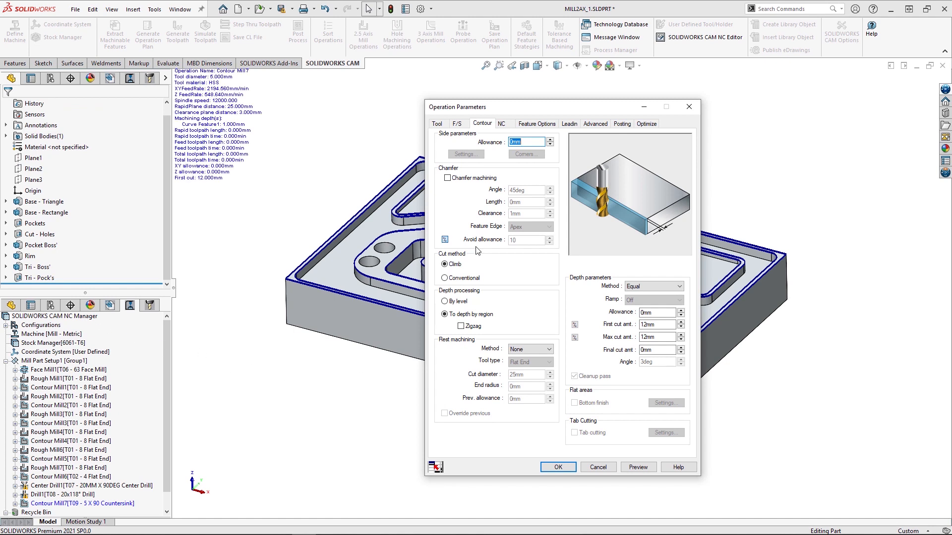
Enable chamfer machining for Contour Mill7 with Apex as the feature edge, and generate the operation's toolpath
click(448, 179)
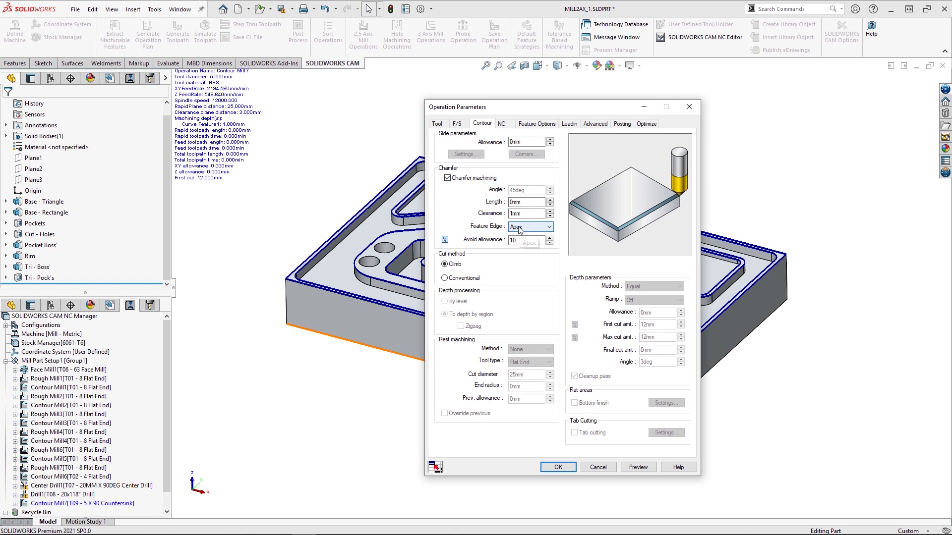
click(520, 229)
click(523, 244)
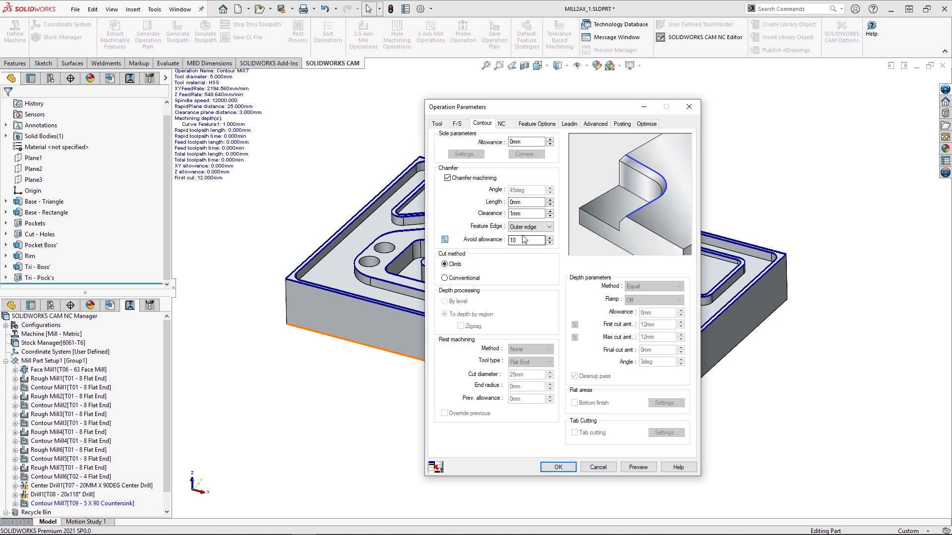
click(524, 227)
click(524, 240)
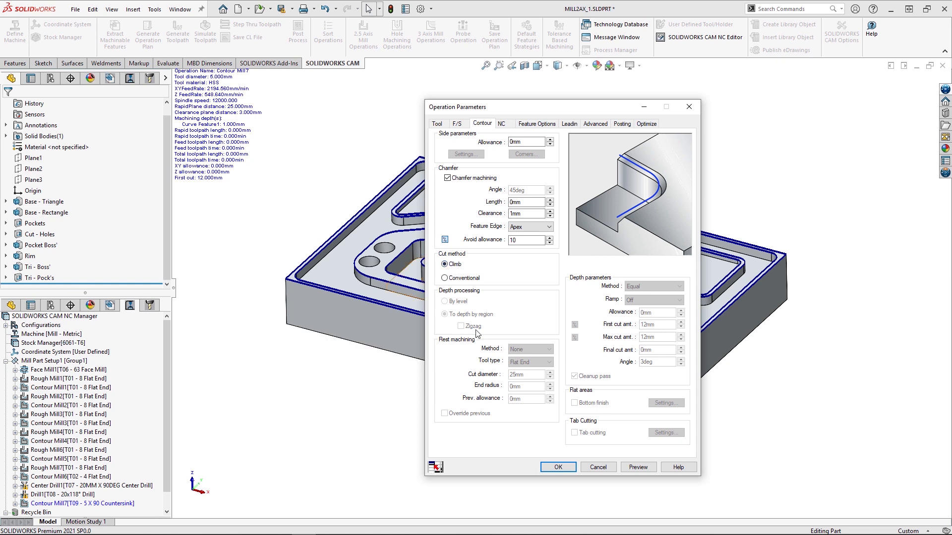
click(557, 468)
right_click(105, 286)
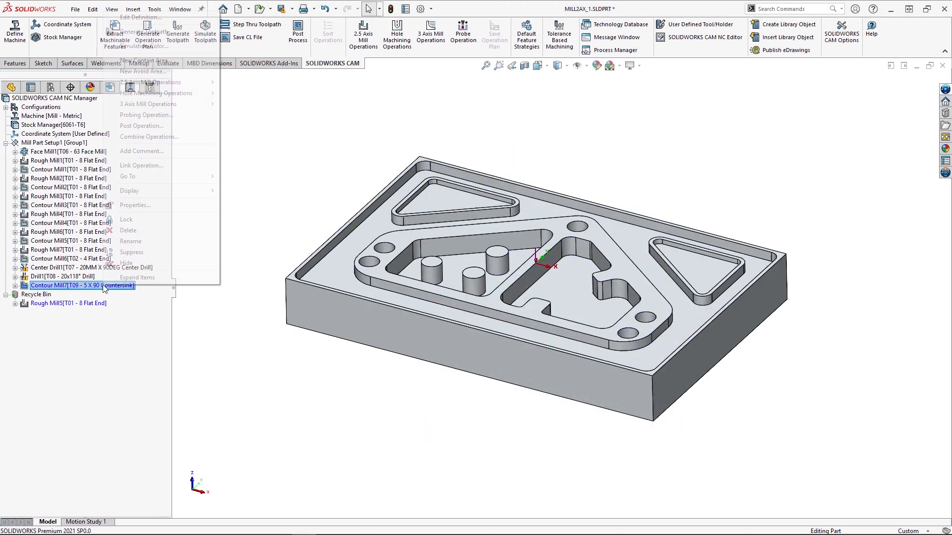
click(144, 33)
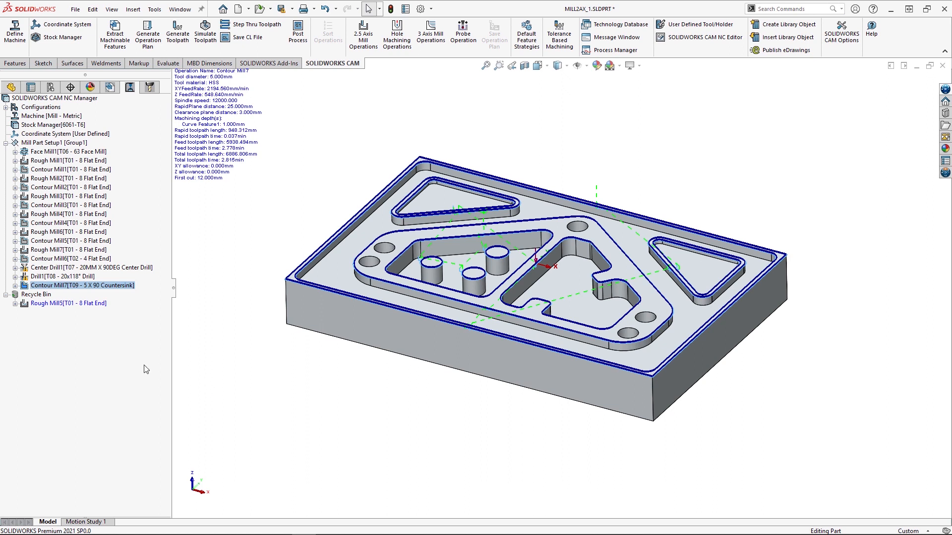
Simulate the Contour Mill7 chamfering toolpath and close the simulation
right_click(83, 287)
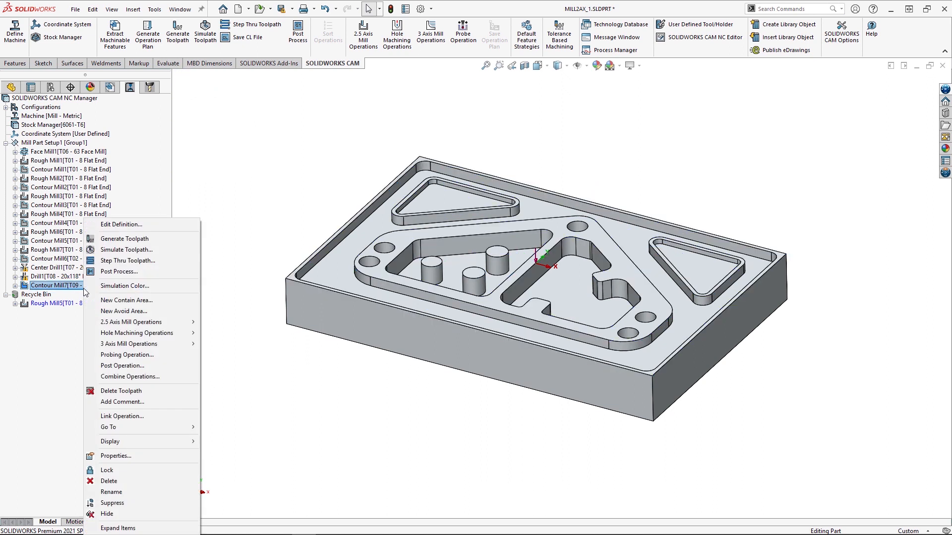
click(121, 250)
key(Return)
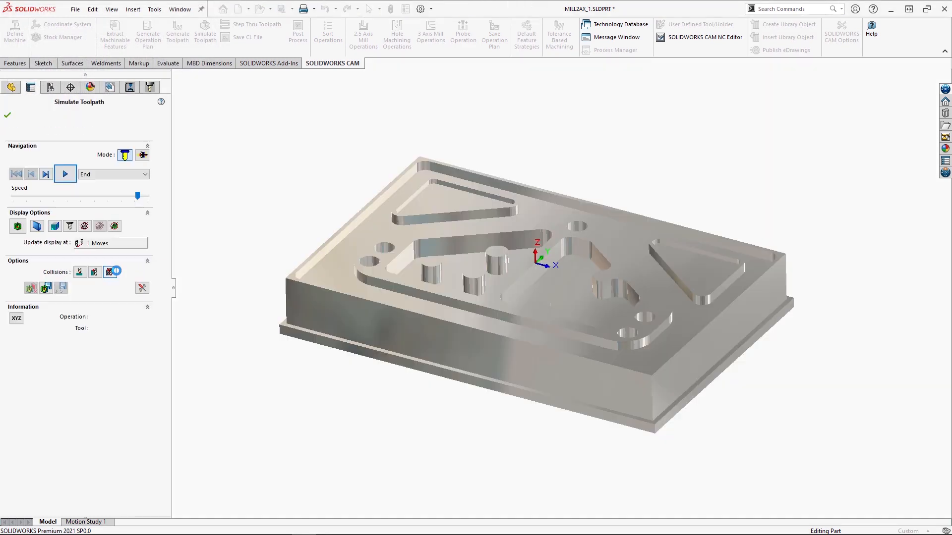
click(69, 178)
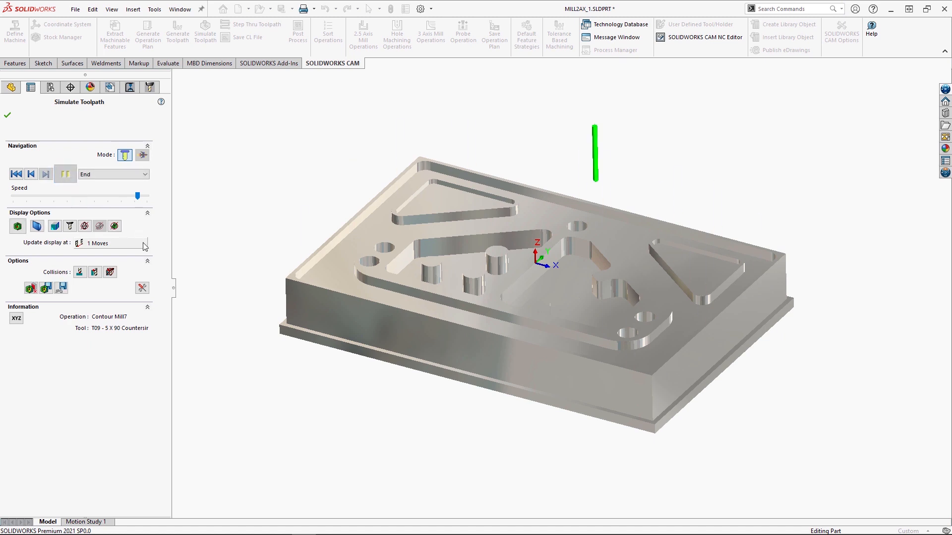
click(7, 115)
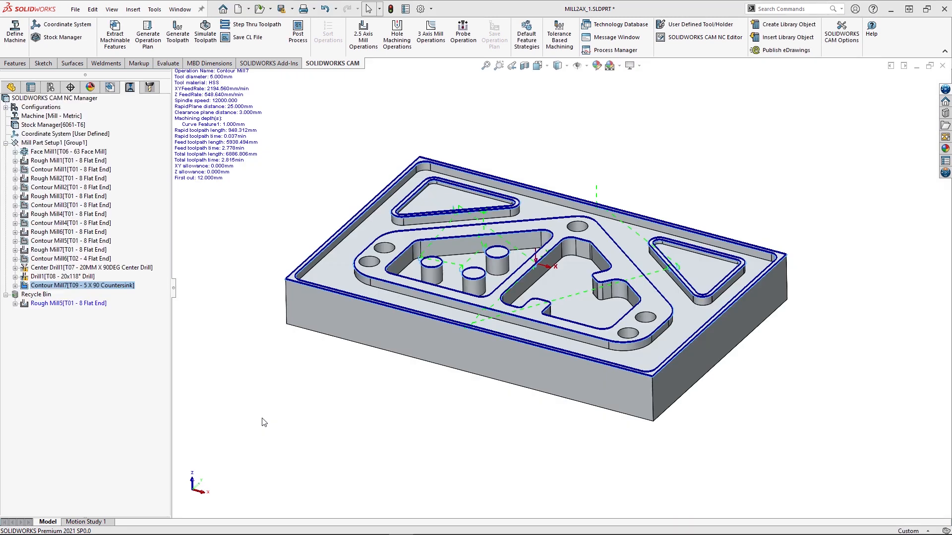
Post process the machining operations to an NC text file named mill op1 on the Desktop
click(297, 35)
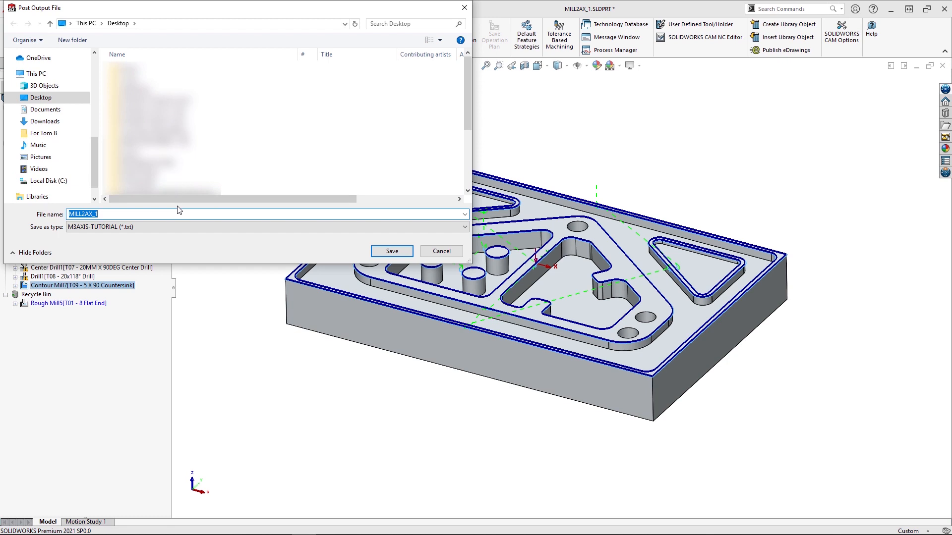
text(mill op1)
click(390, 252)
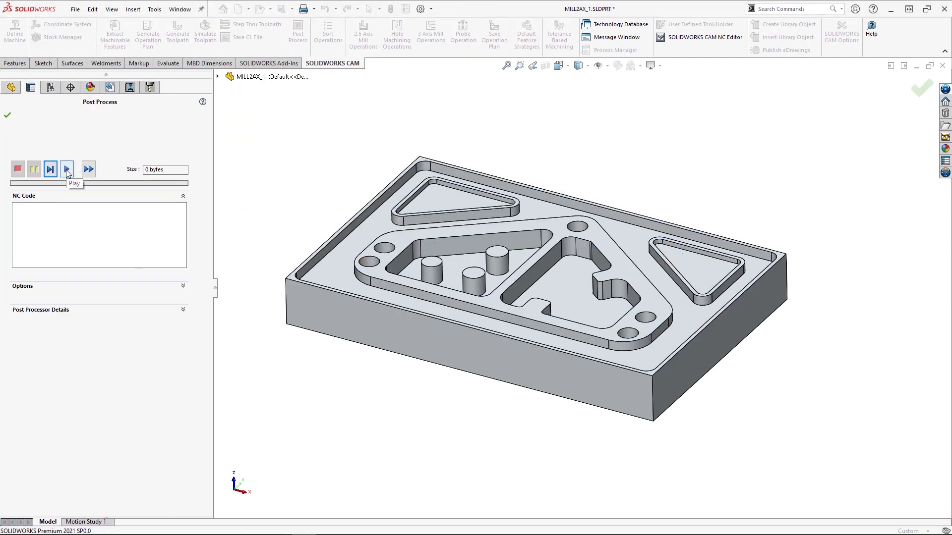
click(67, 170)
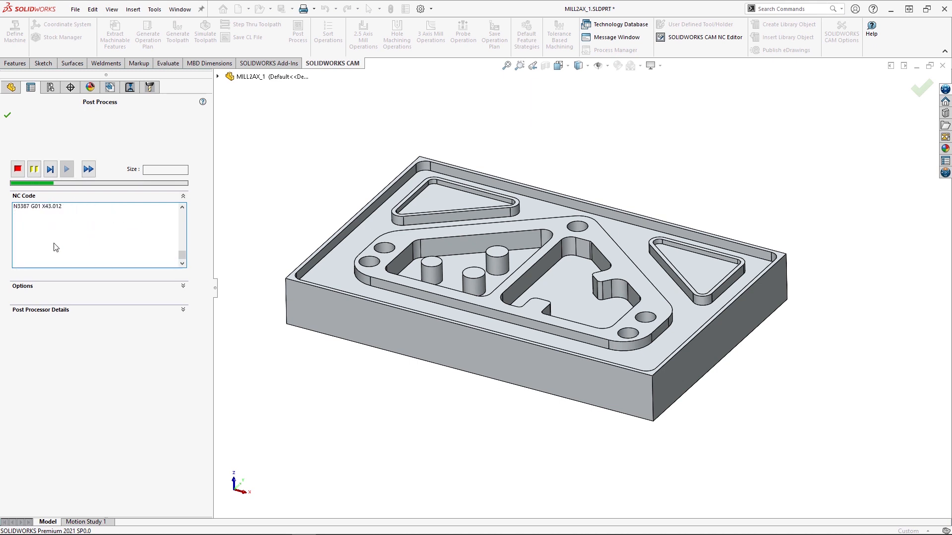
Finish post processing with the G-code opened in SOLIDWORKS CAM NC Editor, and set the file type to ISO Milling
click(20, 290)
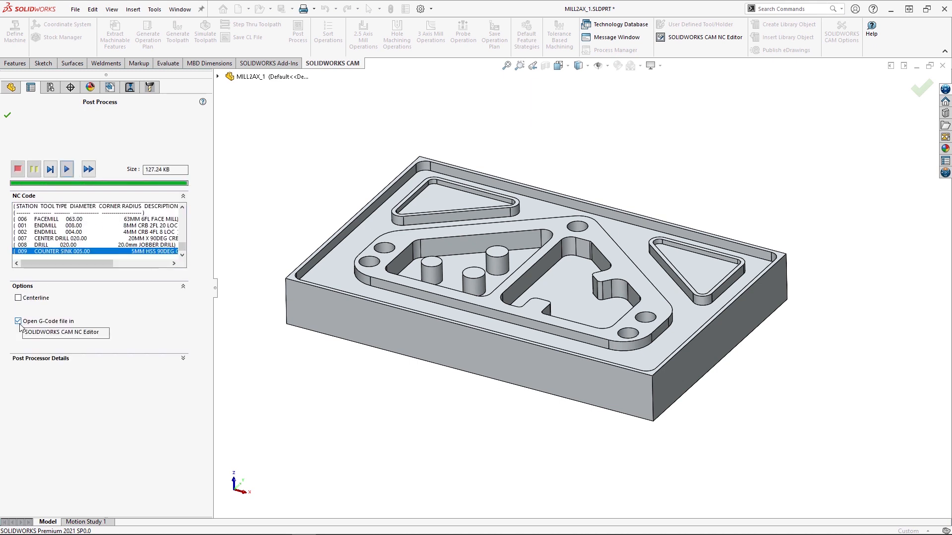
click(8, 116)
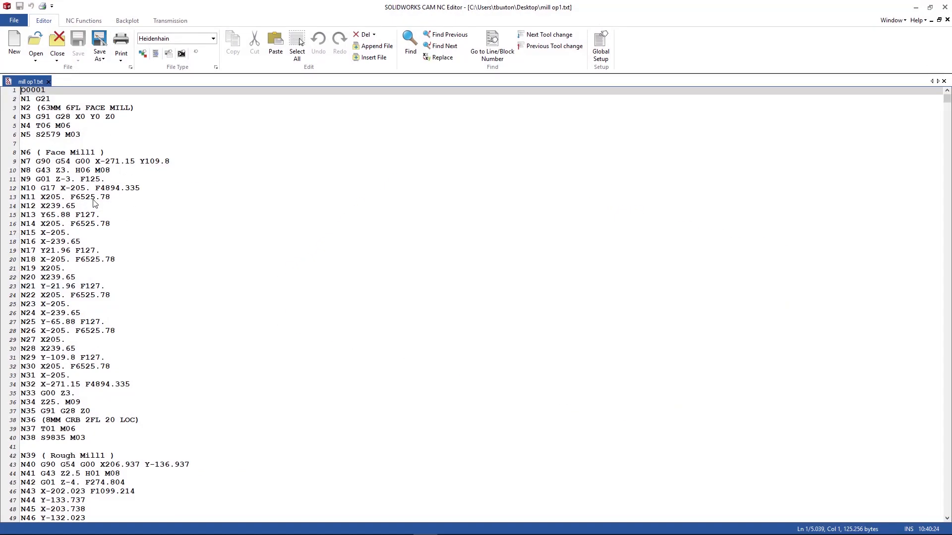
click(213, 38)
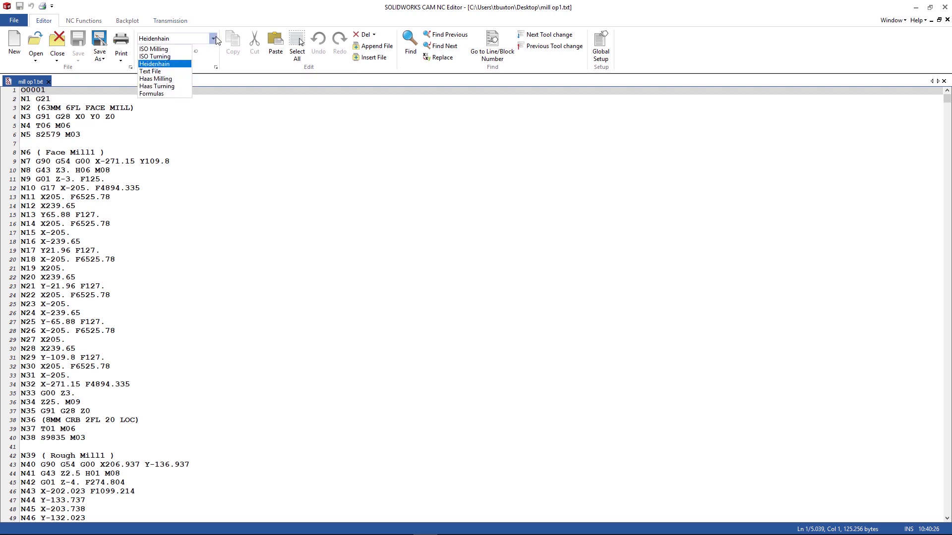
click(179, 56)
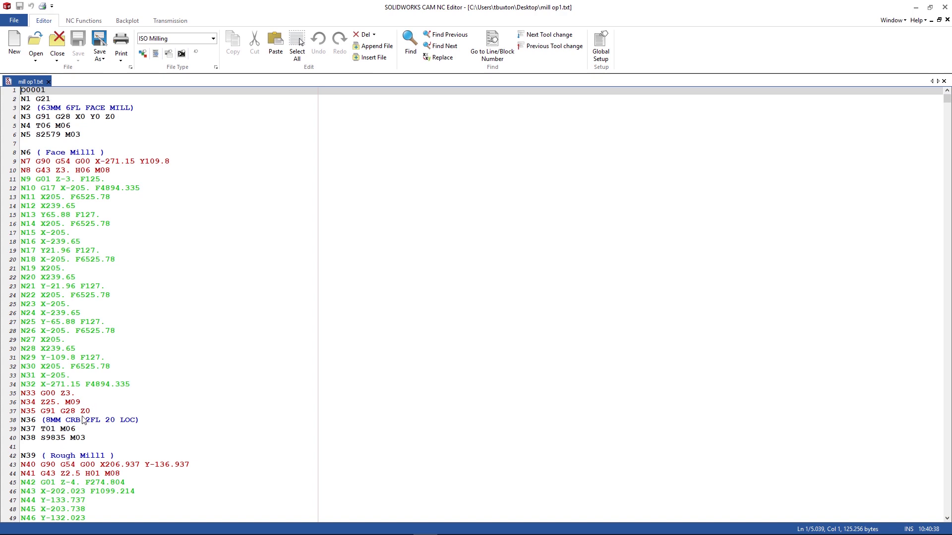
Backplot the mill op1 program, play and stop the tool motion, and return to SOLIDWORKS
click(127, 21)
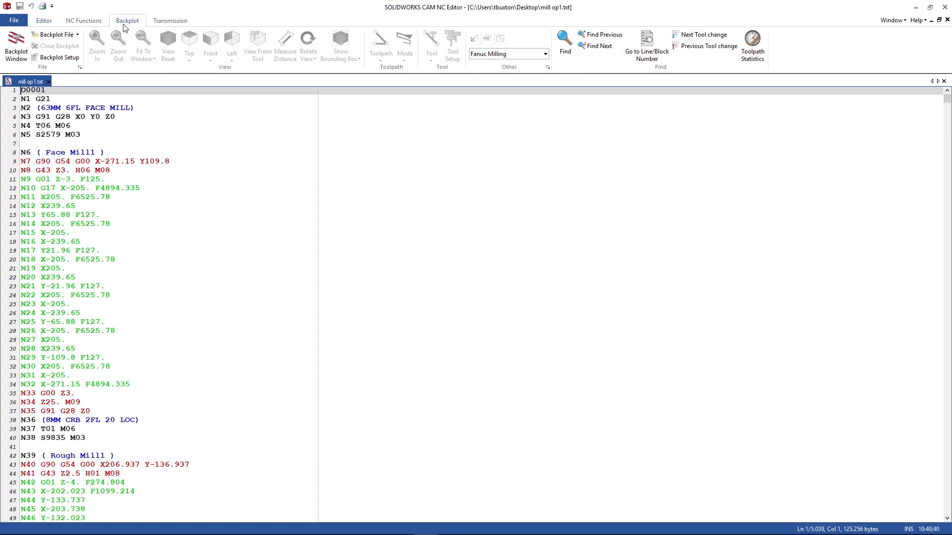
click(18, 48)
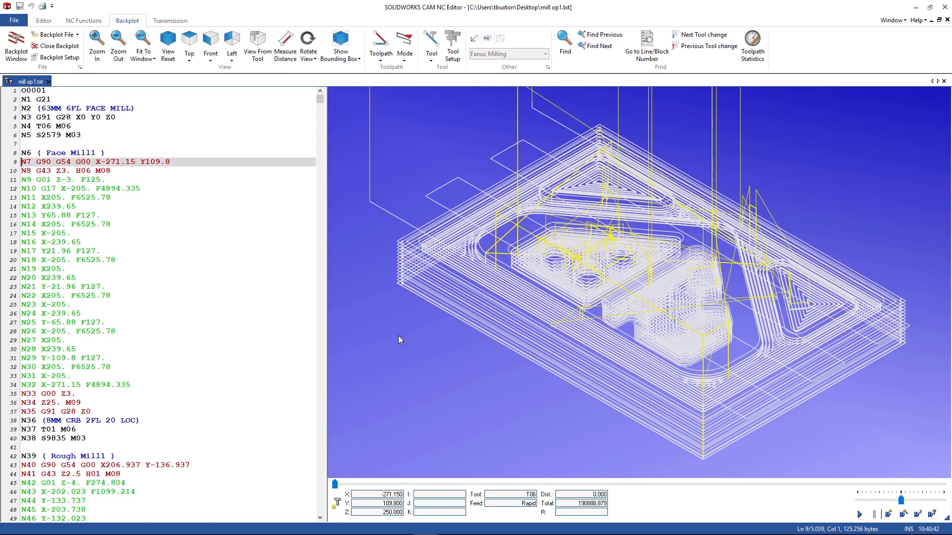
click(859, 514)
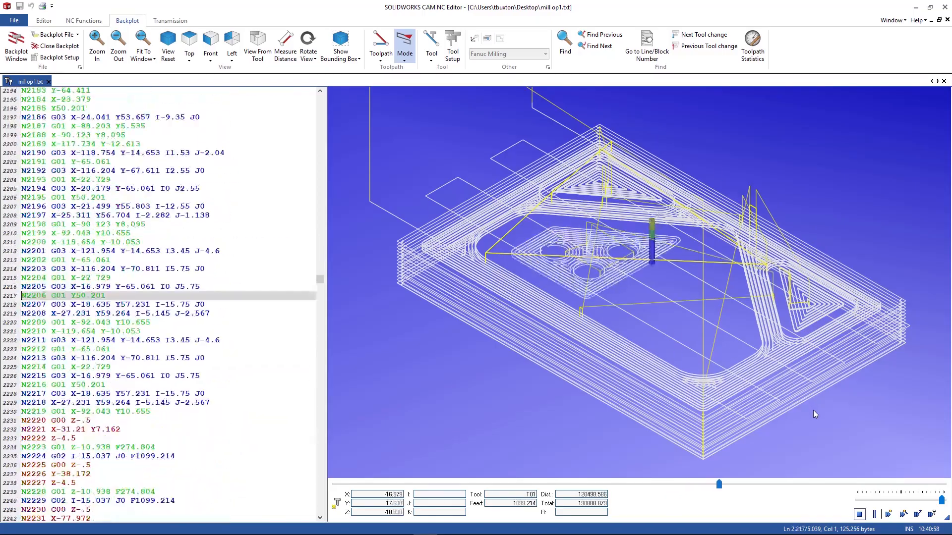
click(860, 516)
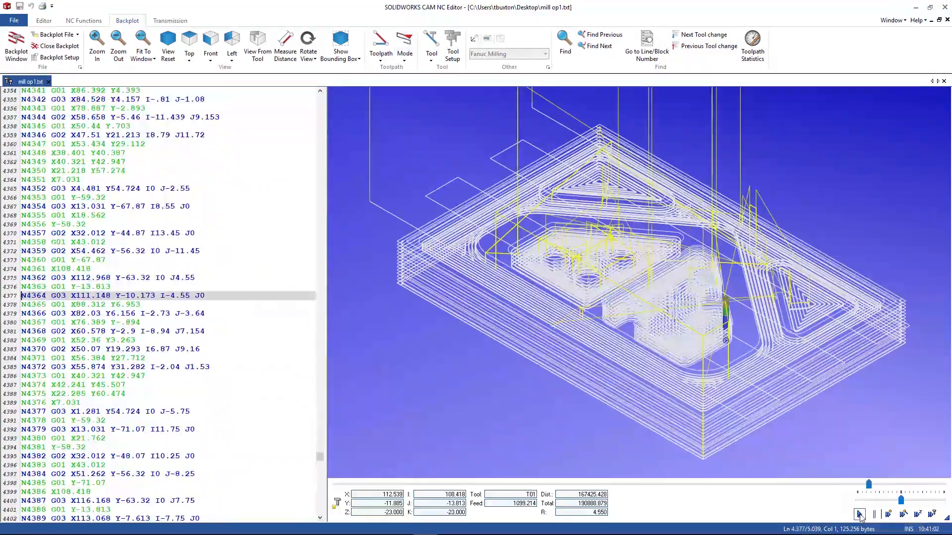
click(915, 7)
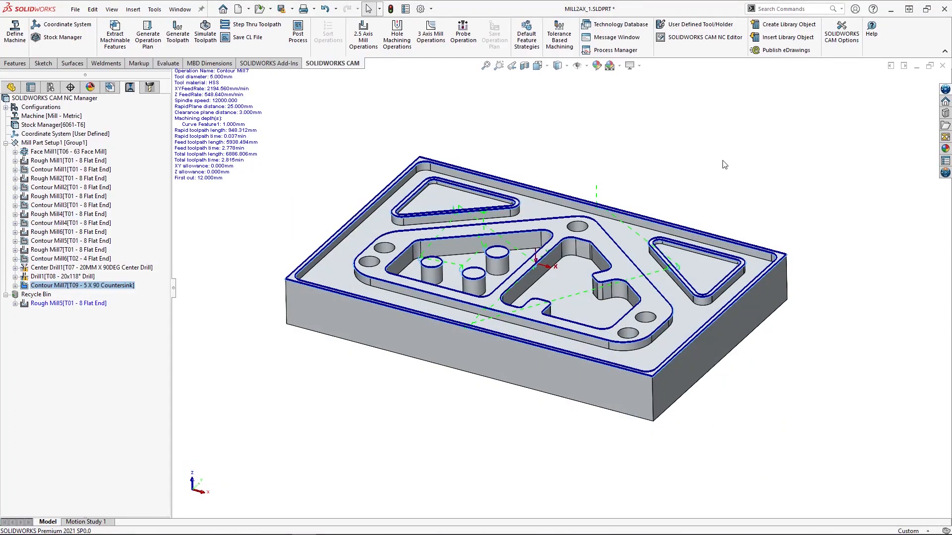